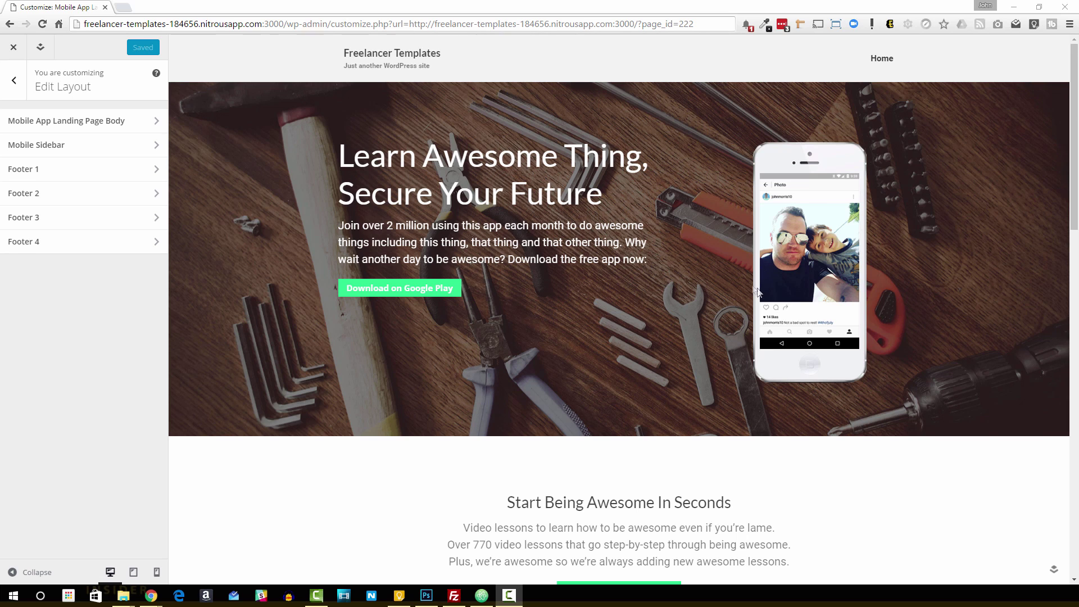
Look over the mobile app landing page preview, from the hero banner down to the testimonials and closing call to action
scroll(742, 264, down, 4)
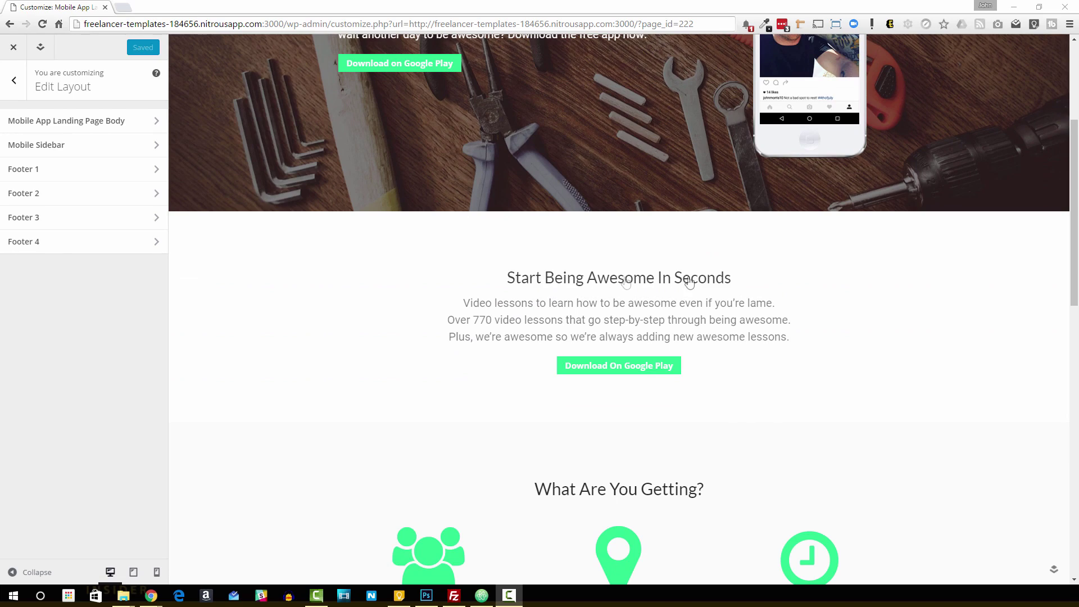
scroll(607, 365, down, 3)
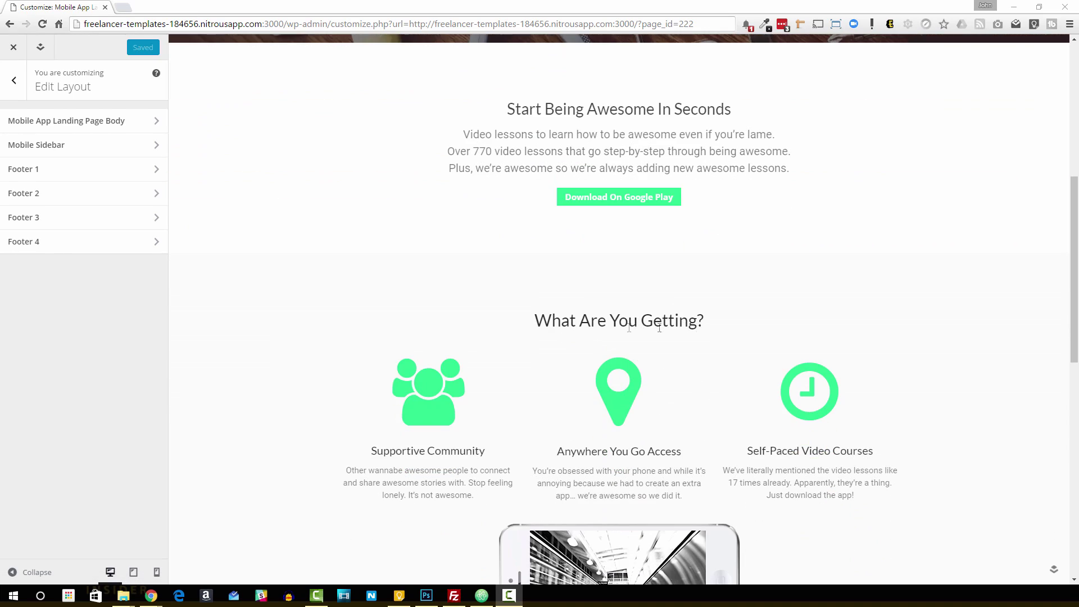
scroll(660, 328, down, 8)
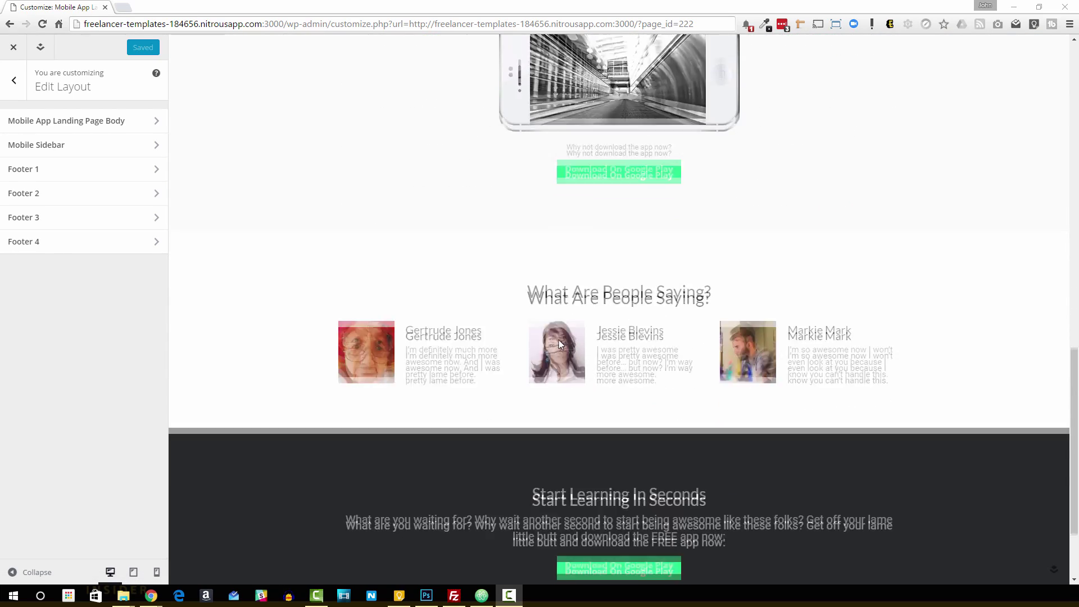
scroll(613, 318, up, 4)
scroll(613, 319, up, 15)
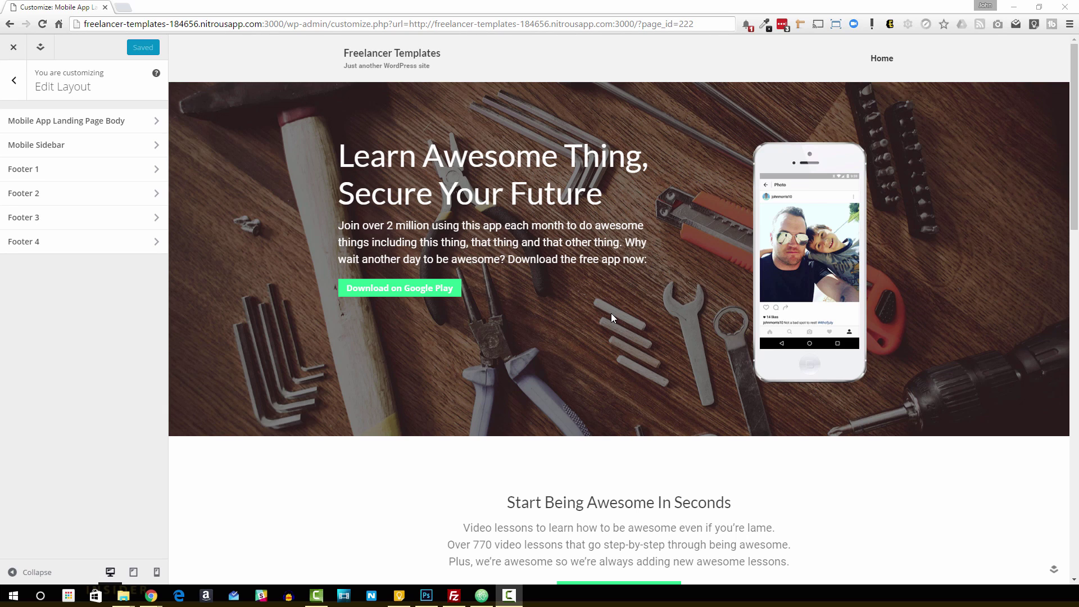
scroll(764, 279, down, 2)
scroll(805, 292, up, 3)
scroll(891, 272, down, 2)
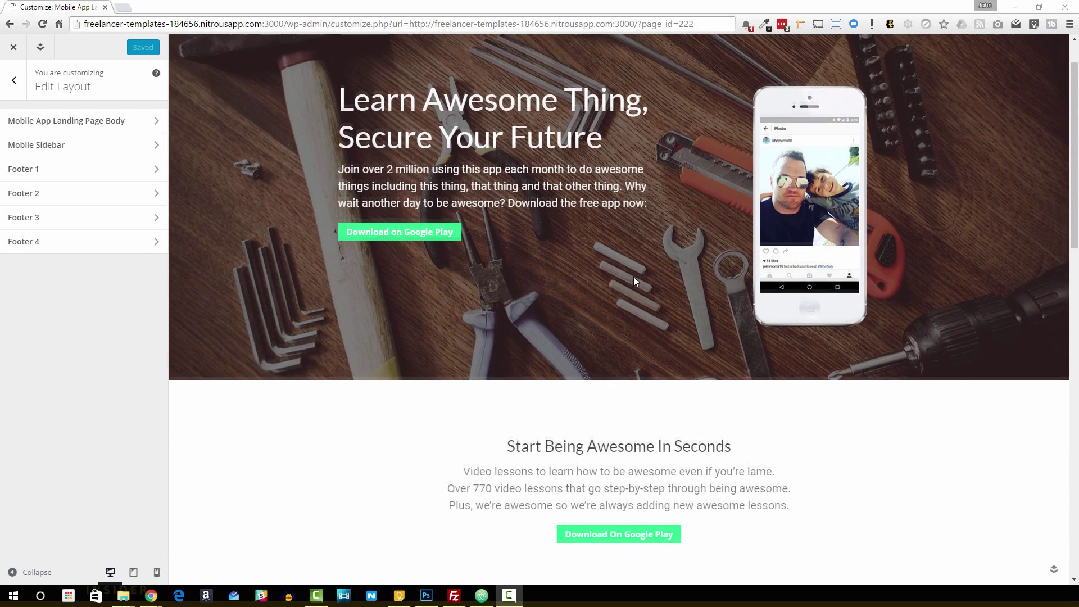
scroll(803, 157, down, 4)
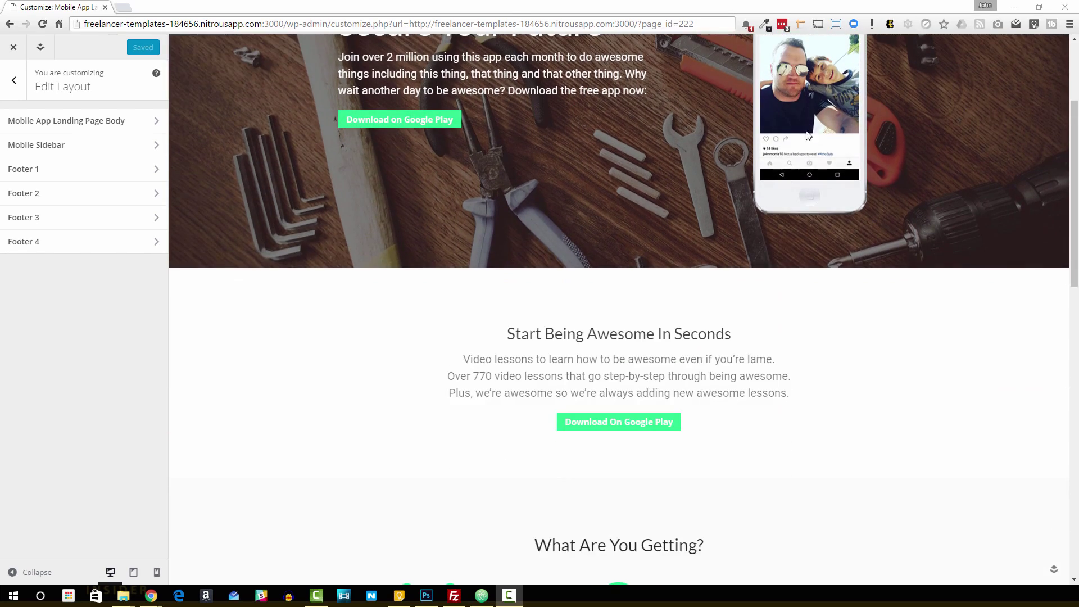
scroll(680, 337, down, 9)
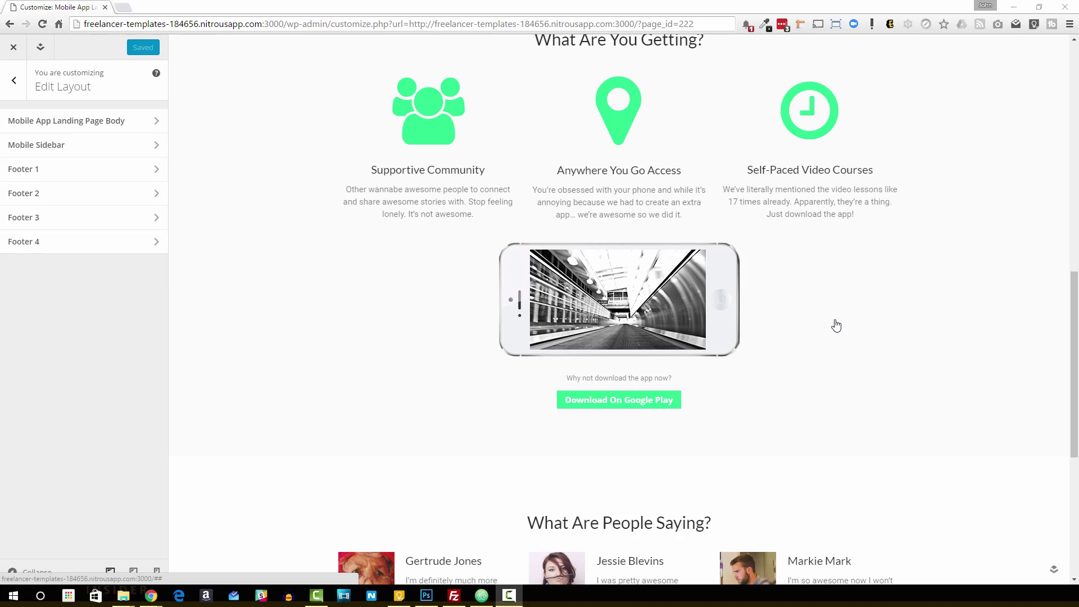
scroll(836, 326, up, 8)
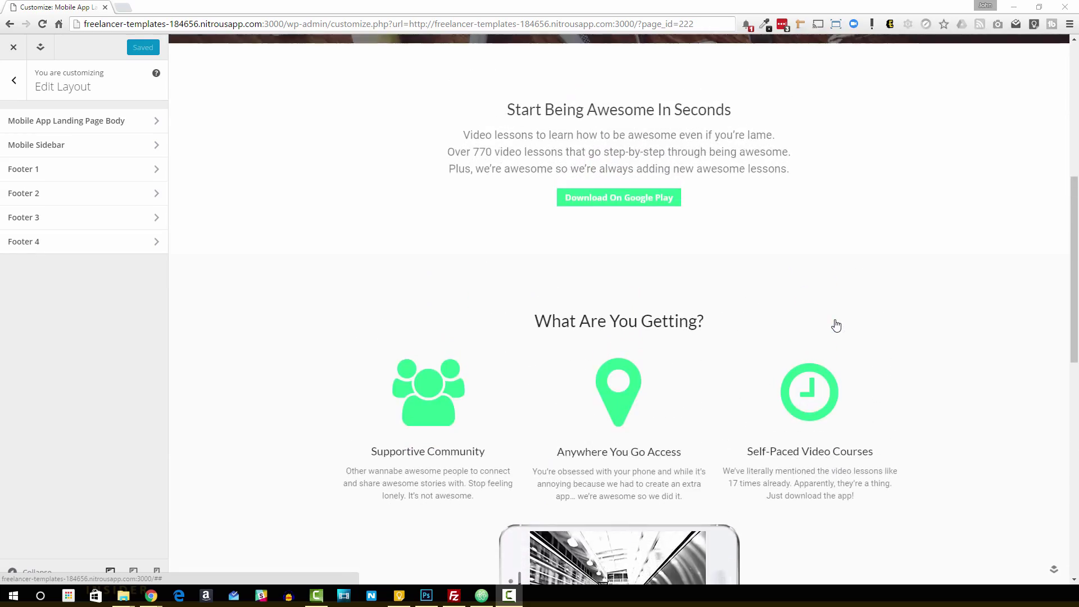
scroll(837, 325, up, 4)
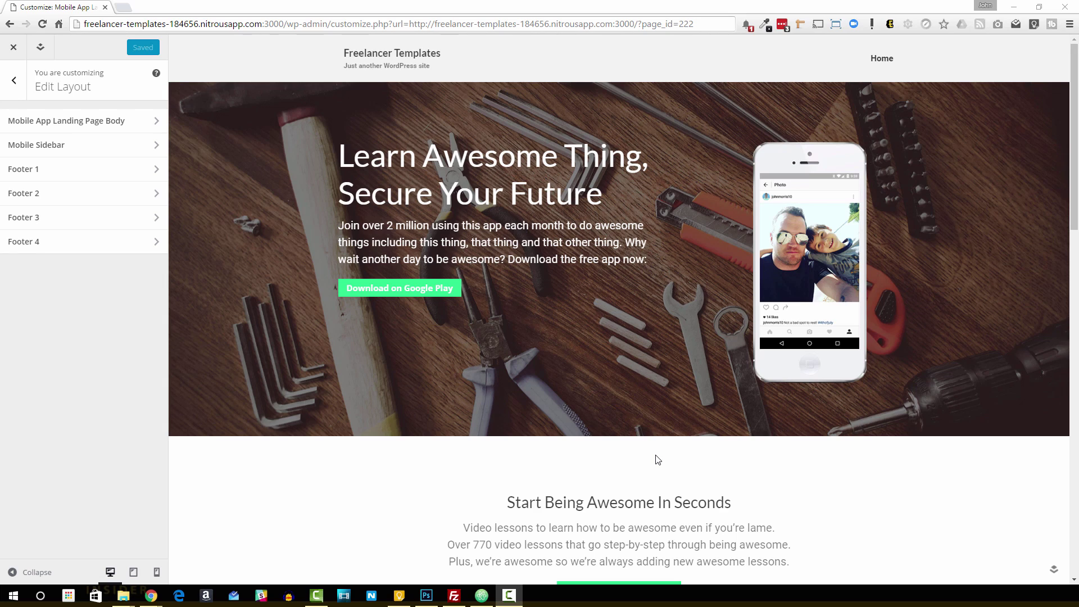
Examine the text of the "Start Being Awesome In Seconds" section and the three benefits under "What Are You Getting?"
scroll(547, 428, down, 6)
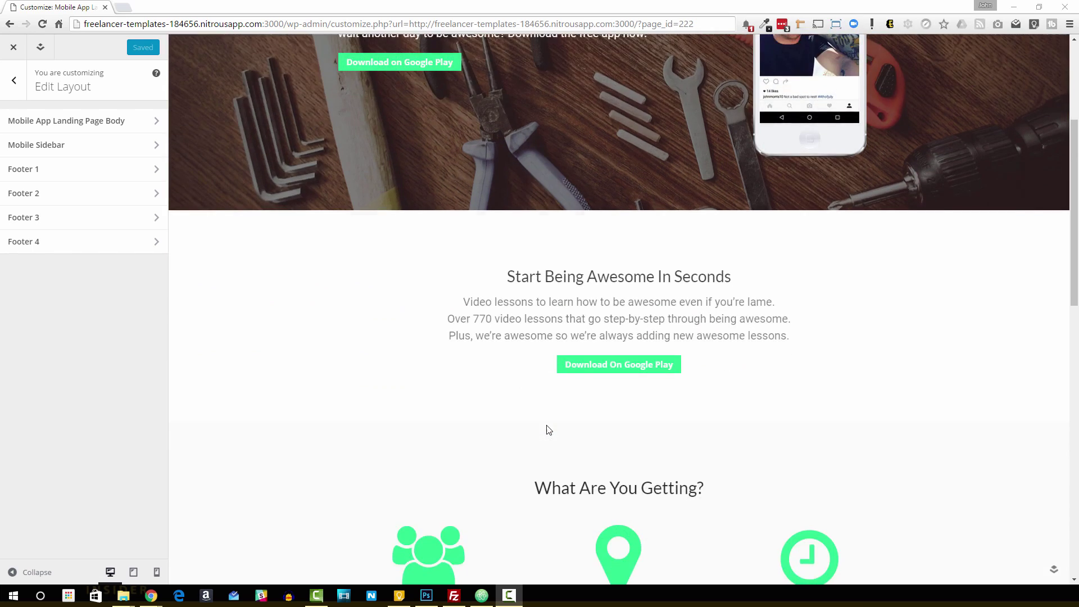
drag(463, 192, 809, 224)
scroll(668, 340, down, 1)
scroll(668, 339, down, 4)
drag(352, 303, 843, 325)
click(893, 331)
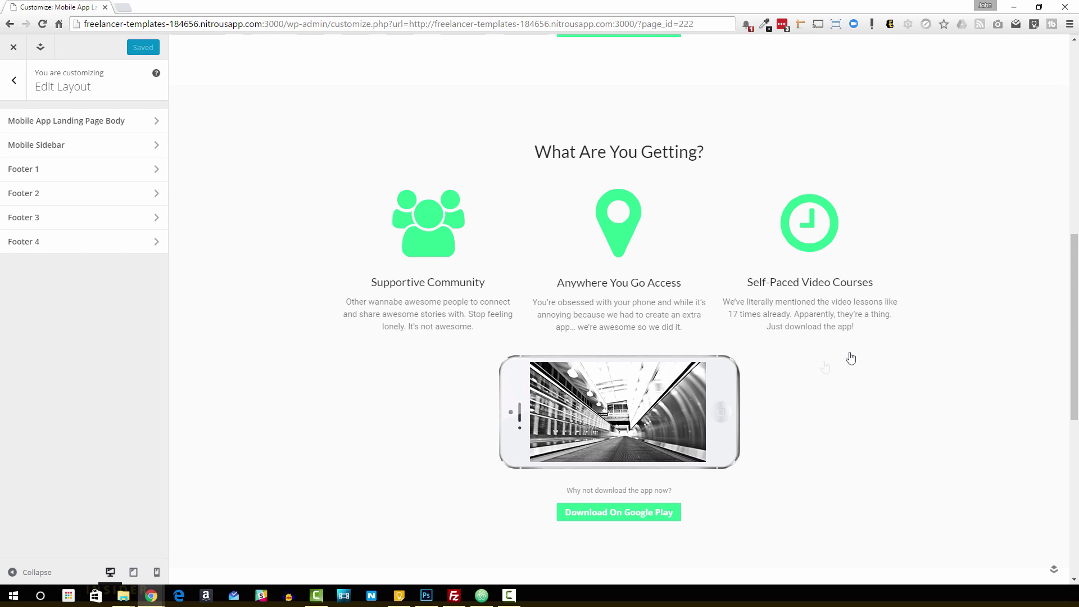
scroll(842, 397, up, 5)
scroll(841, 397, up, 5)
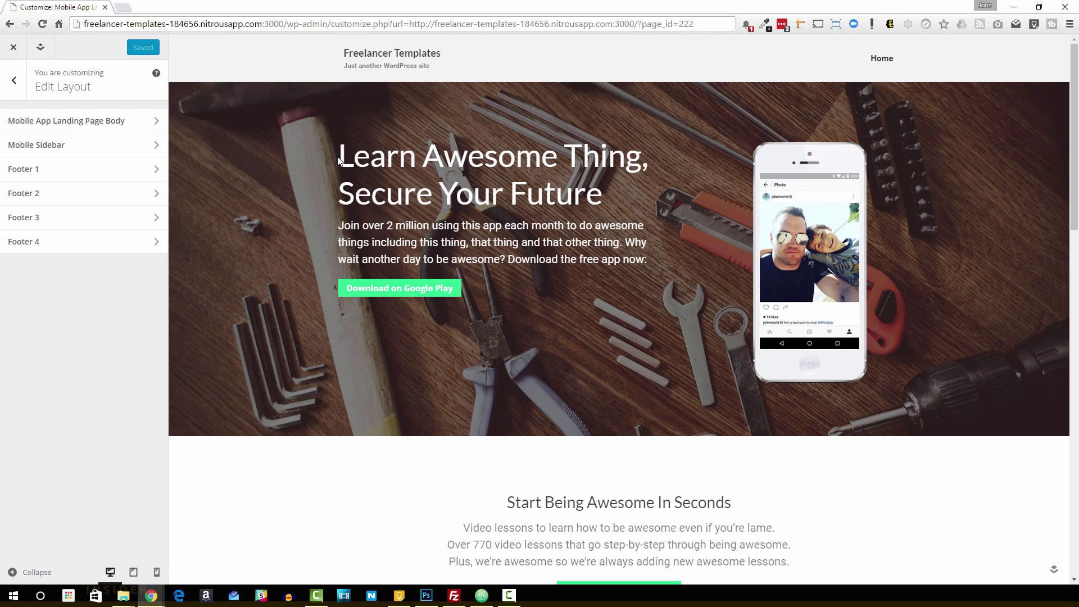
Read the landing page from the hero headline to the "Start Learning In Seconds" section, checking each Google Play download call to action
drag(339, 159, 403, 154)
scroll(668, 348, down, 4)
scroll(626, 311, down, 4)
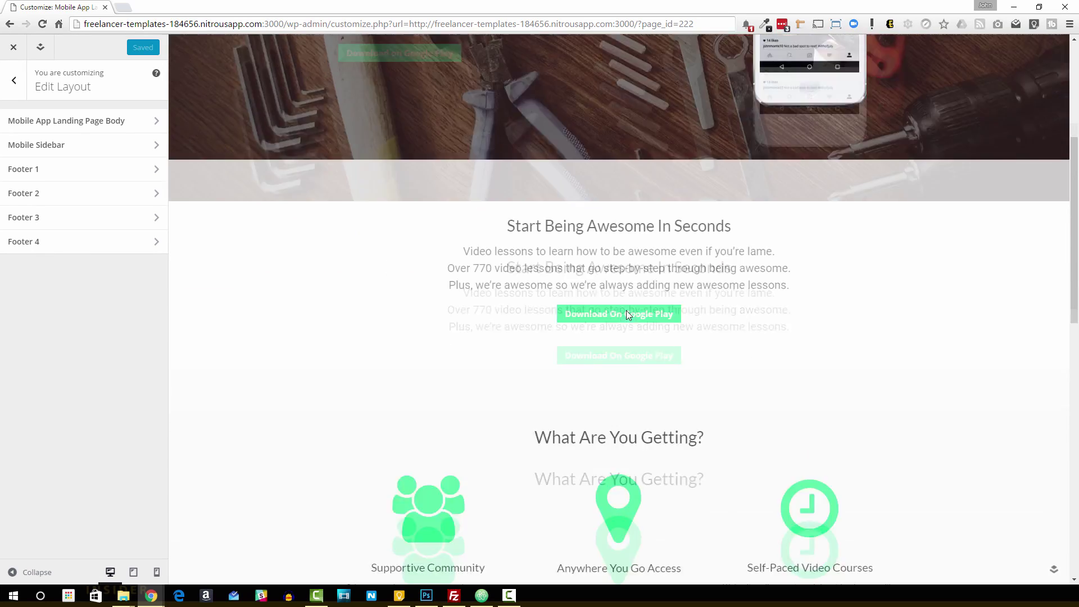
scroll(506, 337, down, 4)
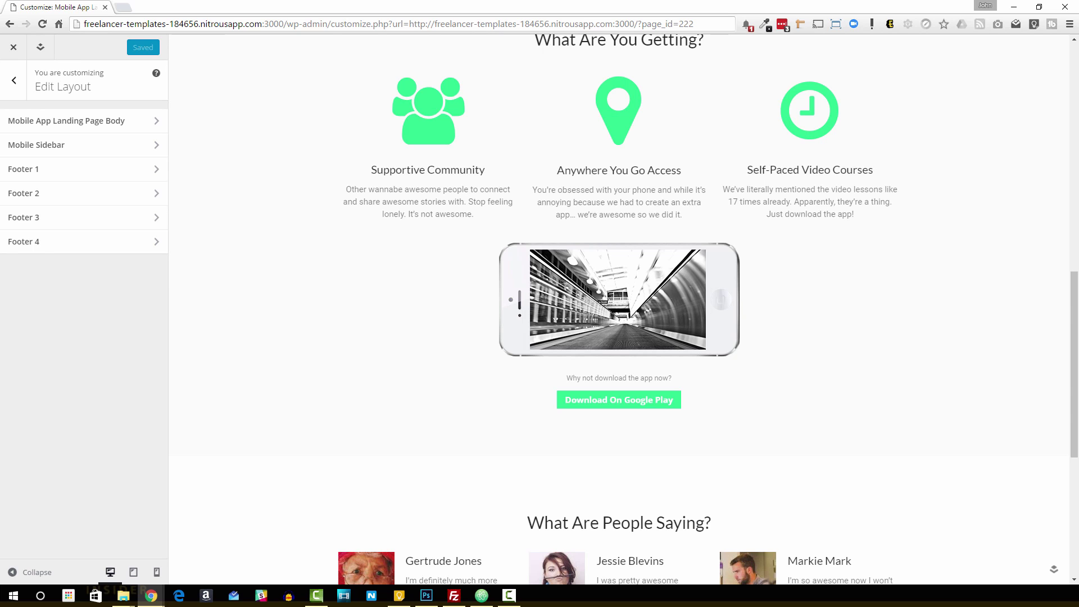
scroll(484, 297, down, 6)
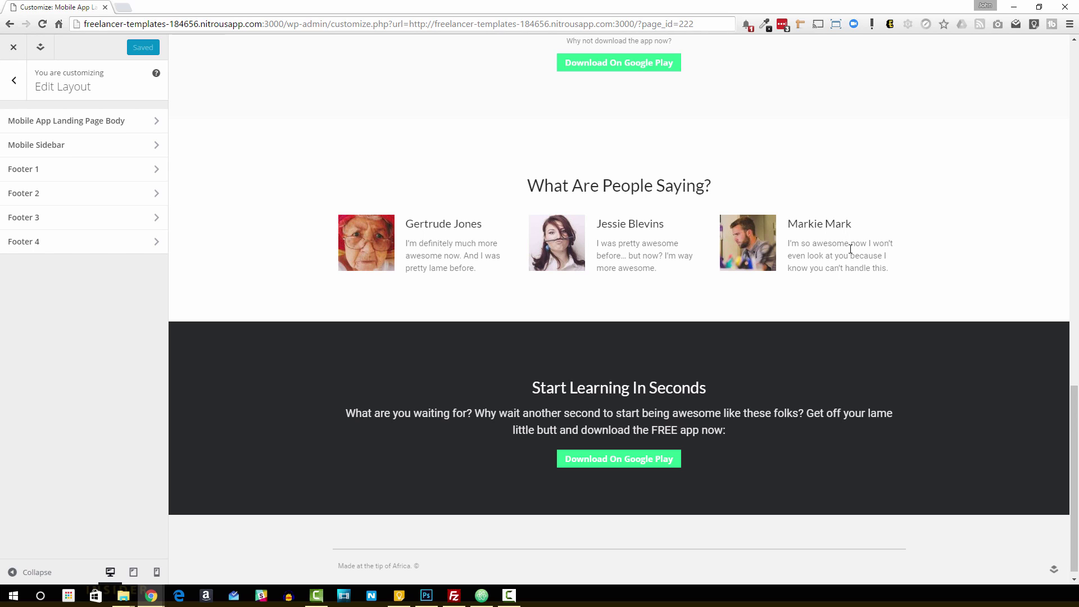
scroll(853, 253, down, 1)
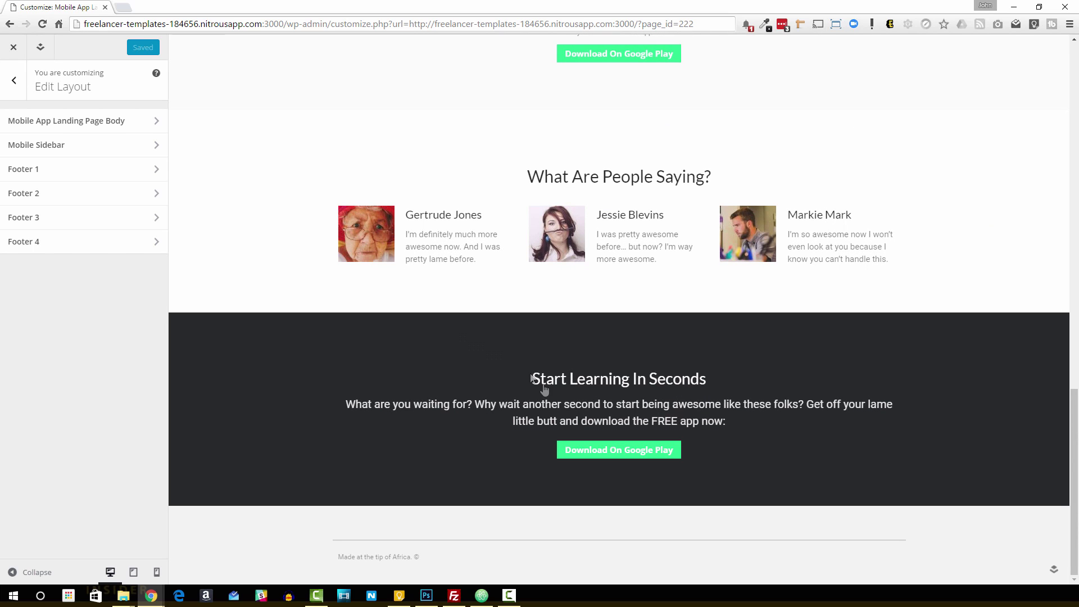
click(579, 447)
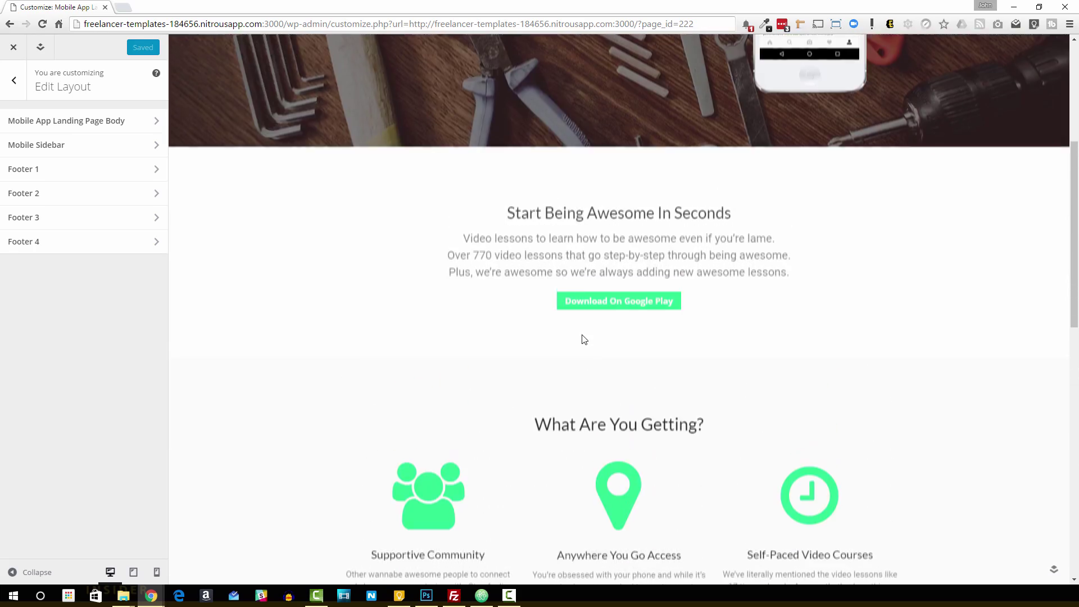
scroll(576, 301, down, 5)
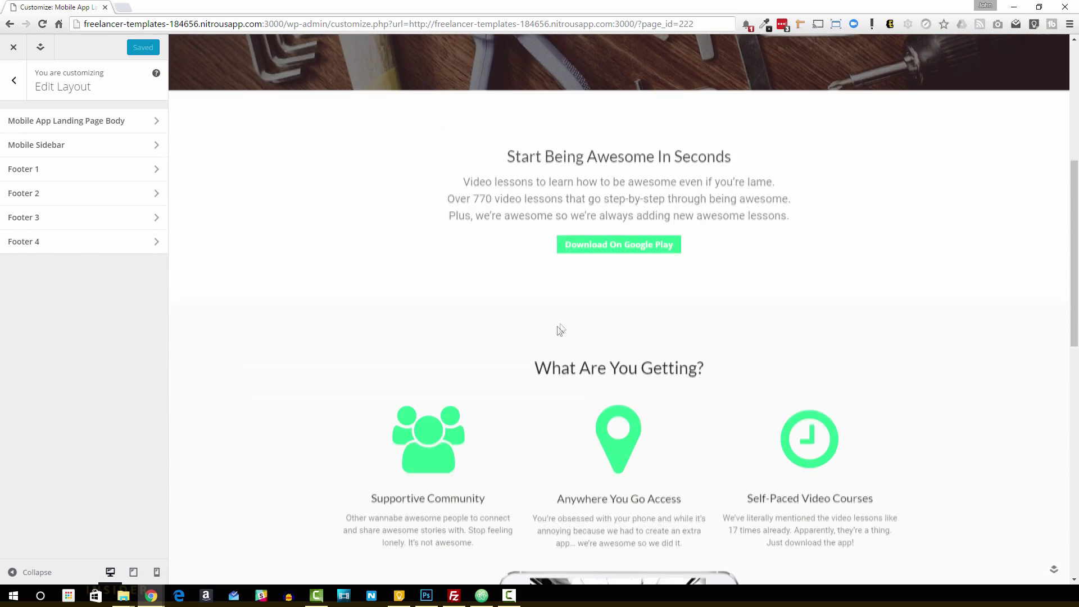
scroll(585, 338, down, 5)
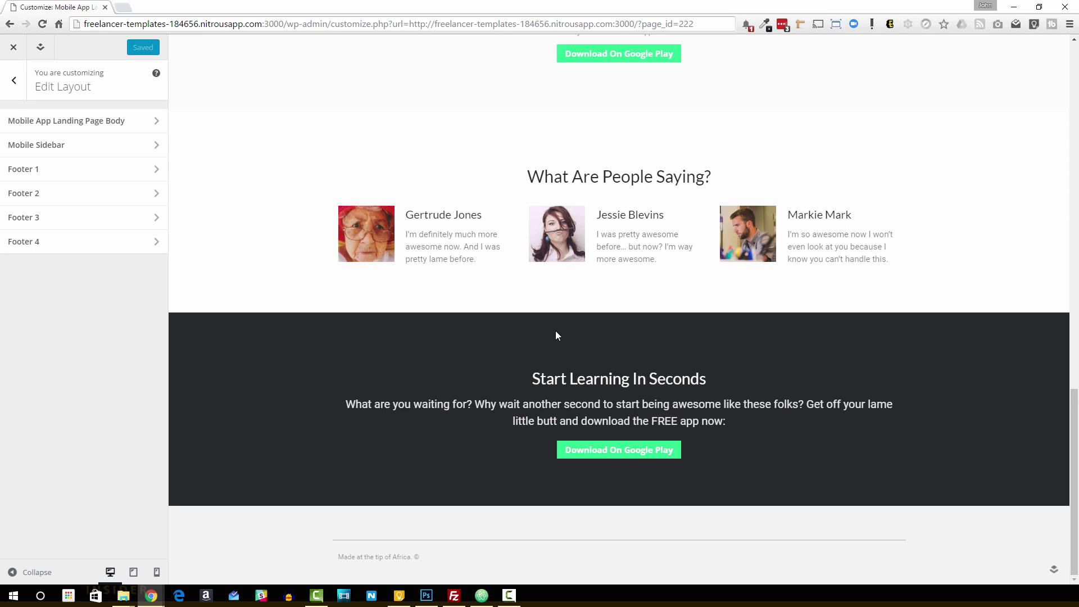
scroll(556, 336, up, 4)
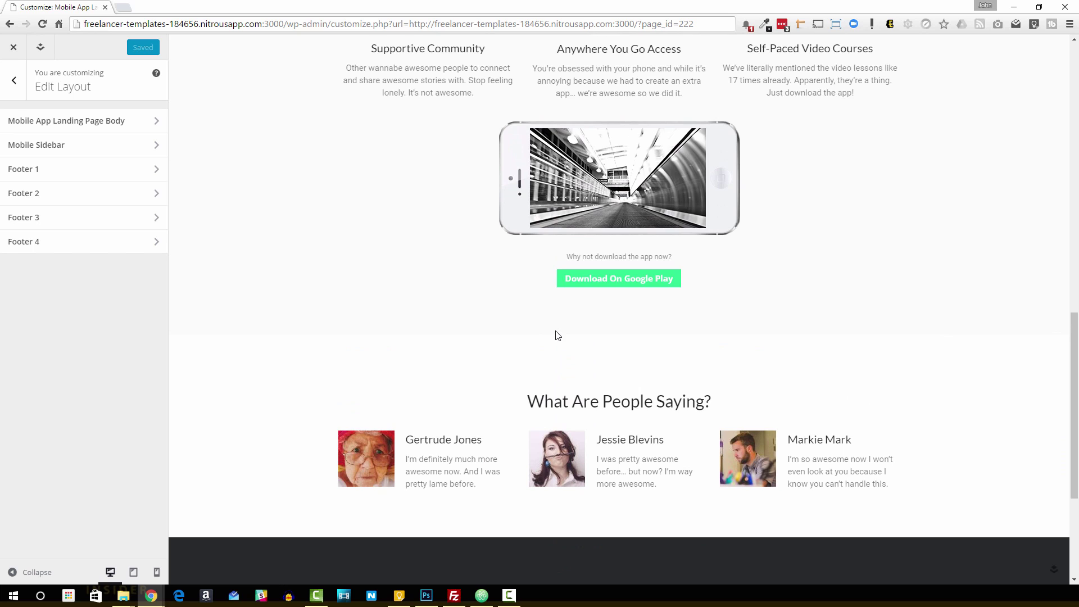
scroll(557, 336, up, 4)
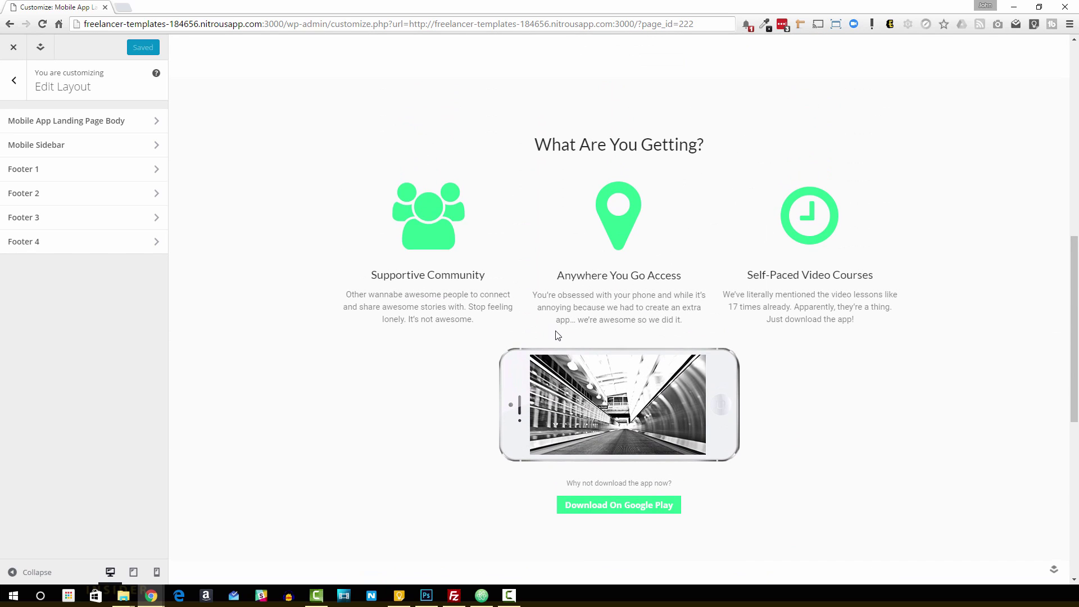
scroll(558, 335, up, 2)
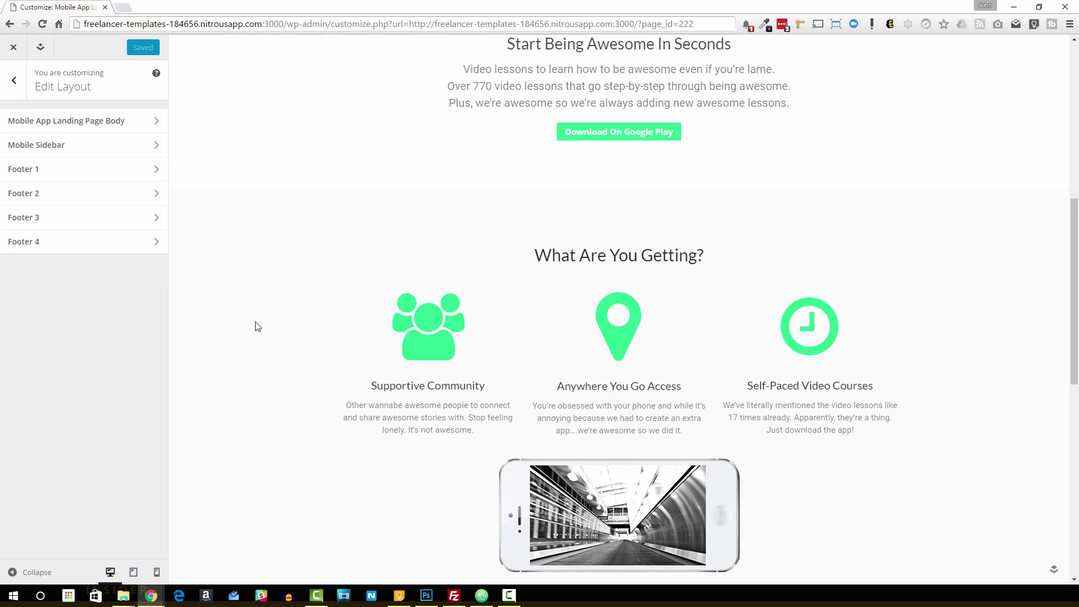
scroll(258, 332, up, 8)
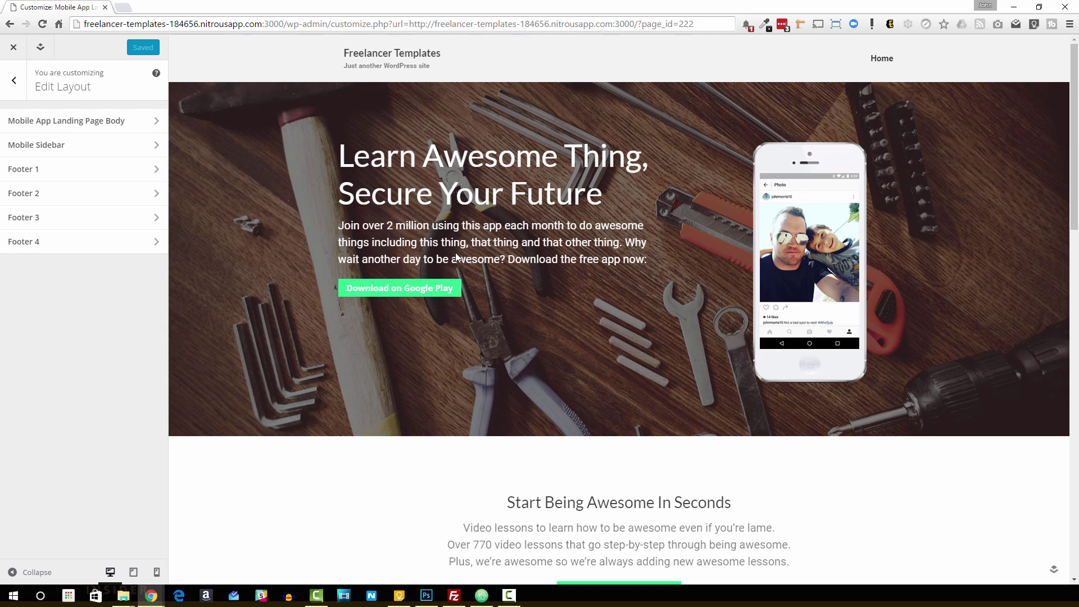
Compare the hero banner with the "Start Being Awesome In Seconds" section directly below it
scroll(919, 306, down, 3)
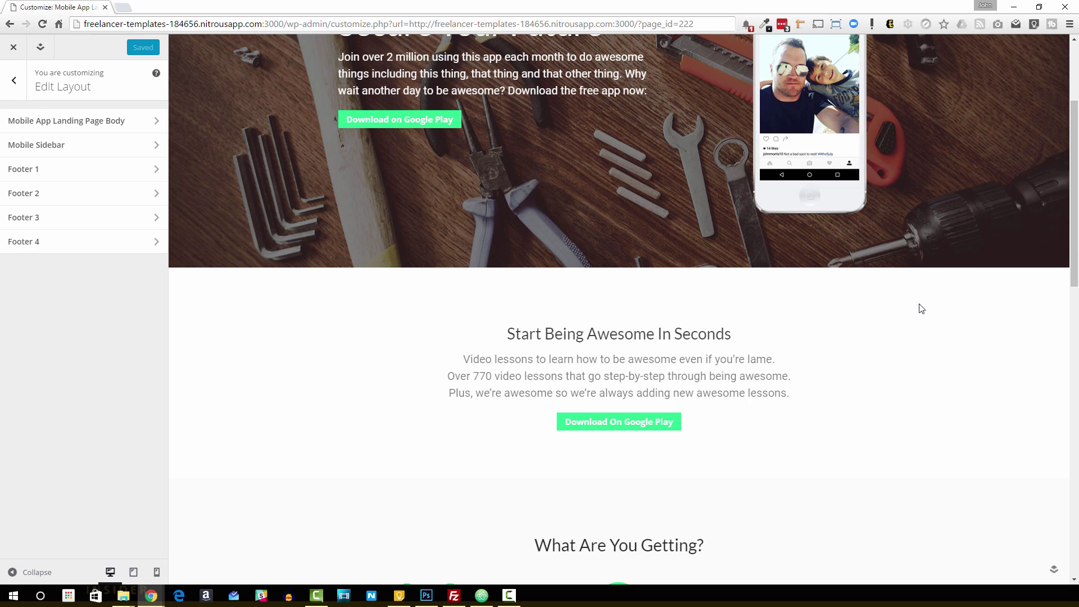
scroll(921, 304, up, 2)
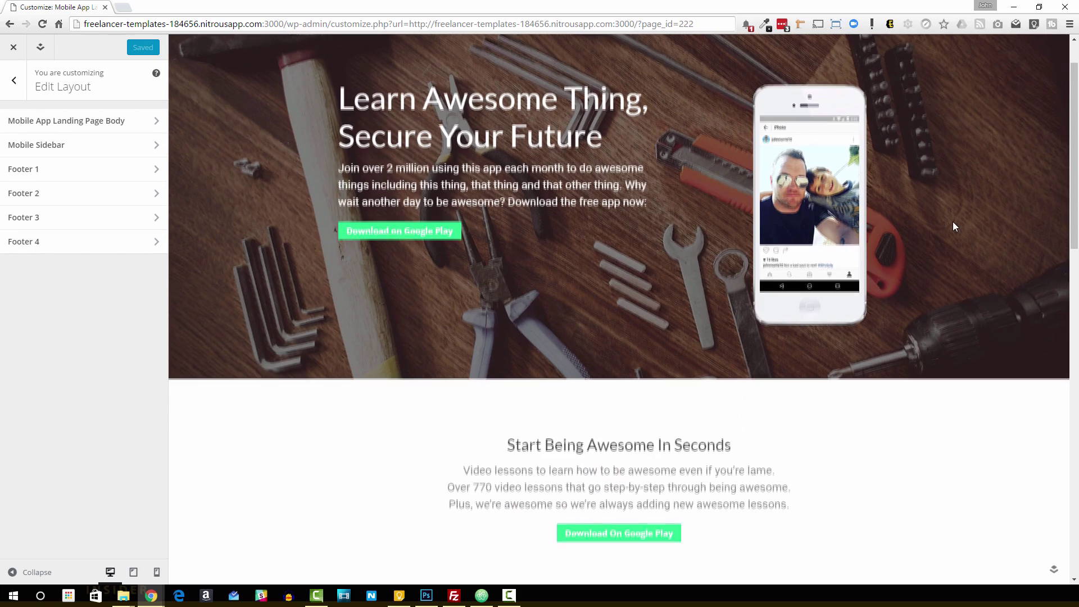
scroll(954, 223, down, 2)
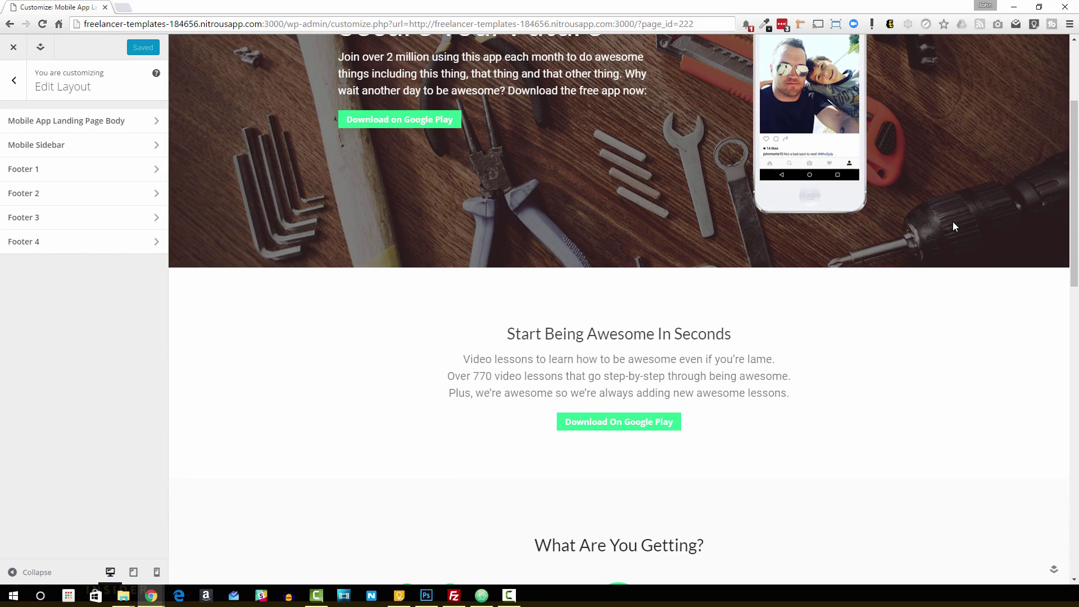
scroll(954, 226, down, 2)
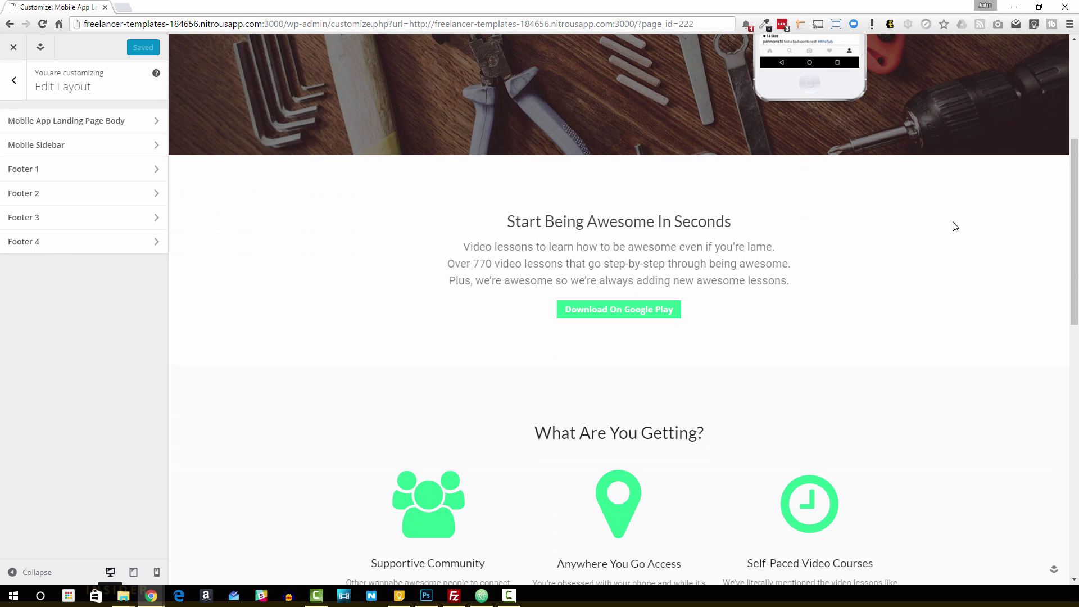
scroll(954, 227, down, 2)
scroll(955, 227, up, 1)
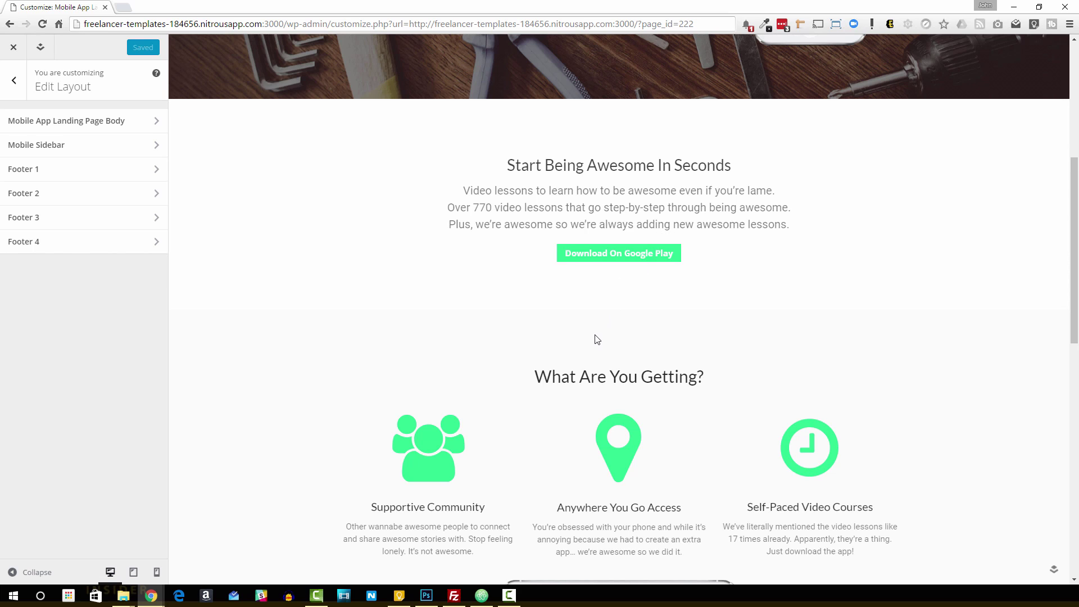
Examine the "What Are You Getting?" benefits, the "What Are People Saying?" testimonials and the dark closing section
scroll(594, 341, down, 3)
scroll(595, 342, down, 2)
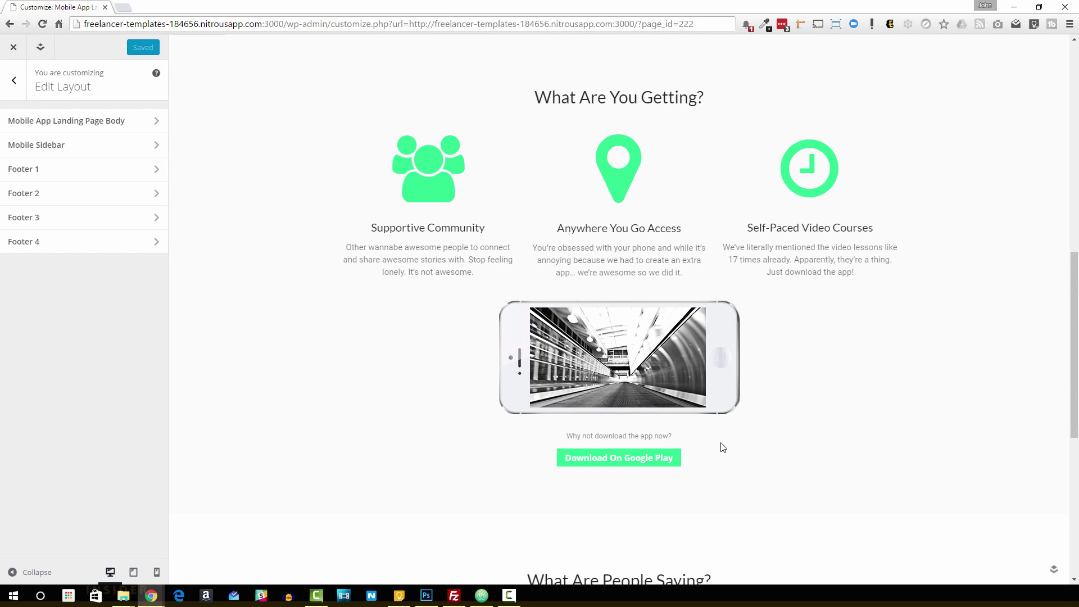
scroll(719, 447, up, 6)
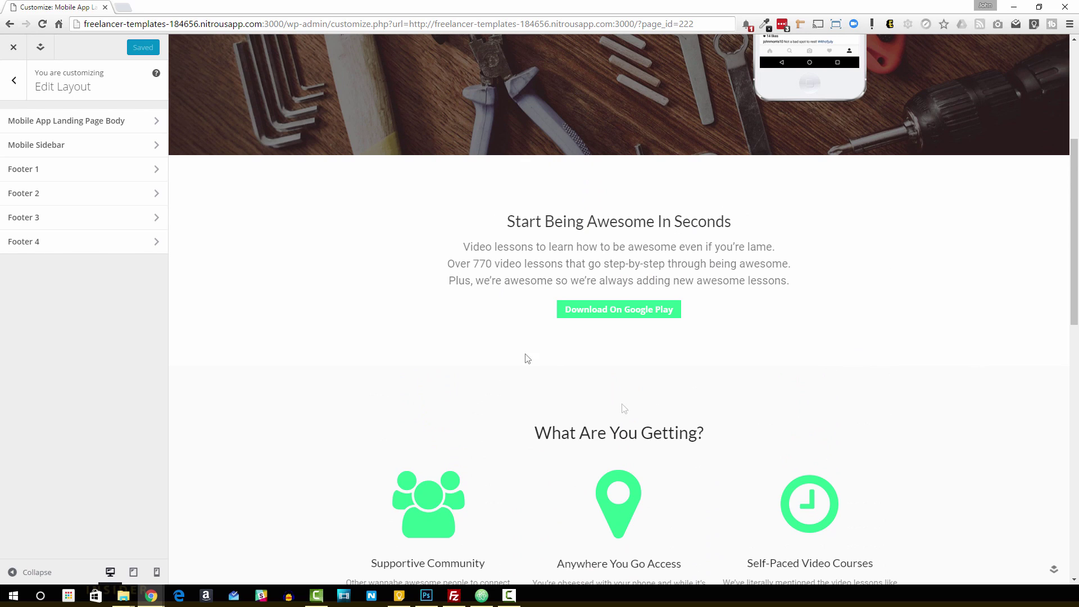
scroll(551, 189, down, 5)
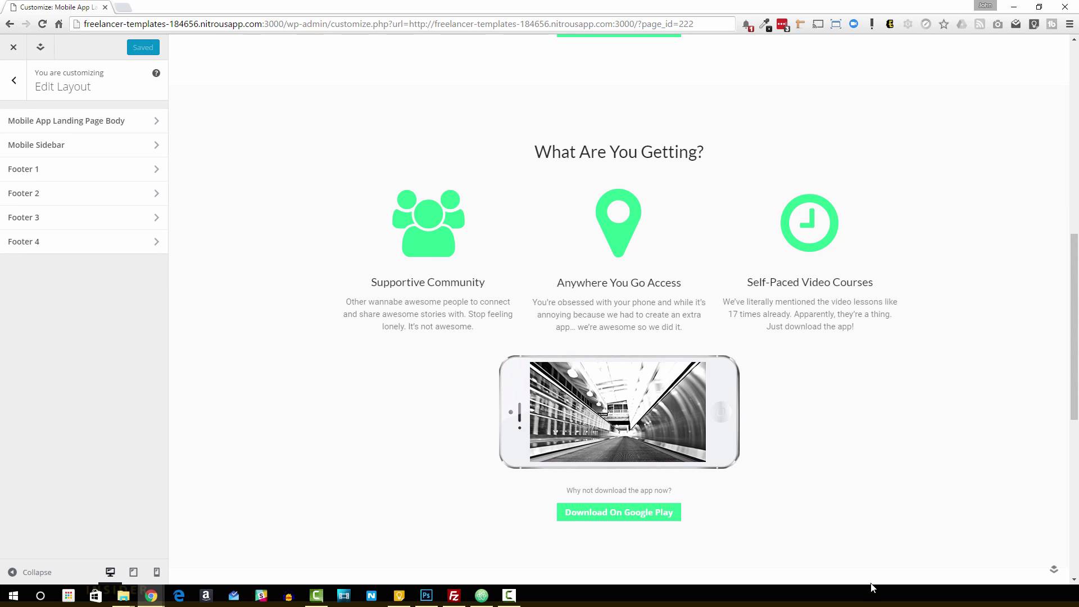
scroll(829, 352, down, 1)
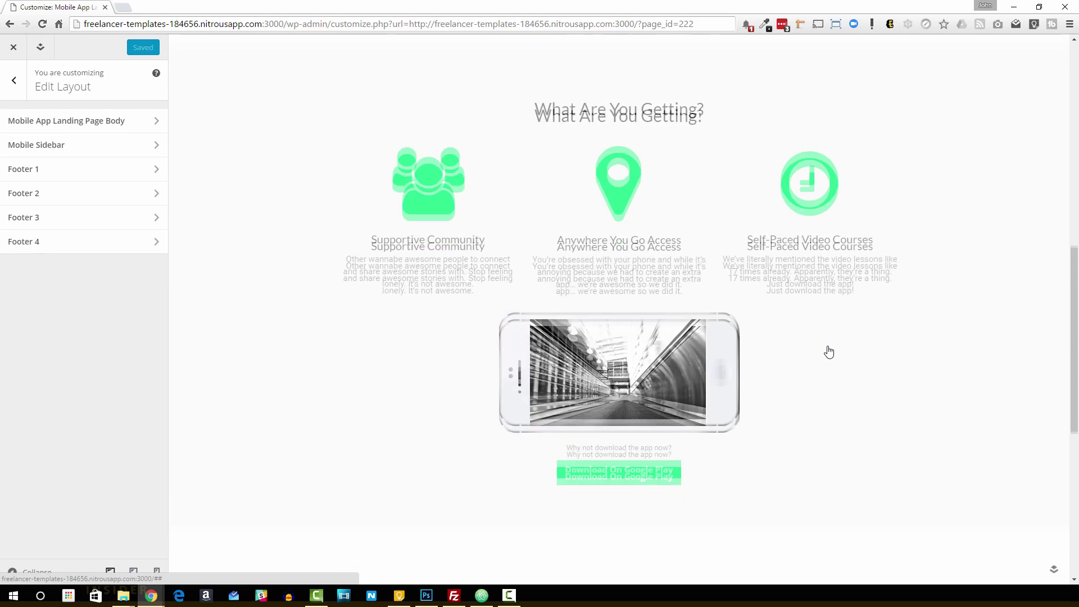
scroll(829, 352, down, 3)
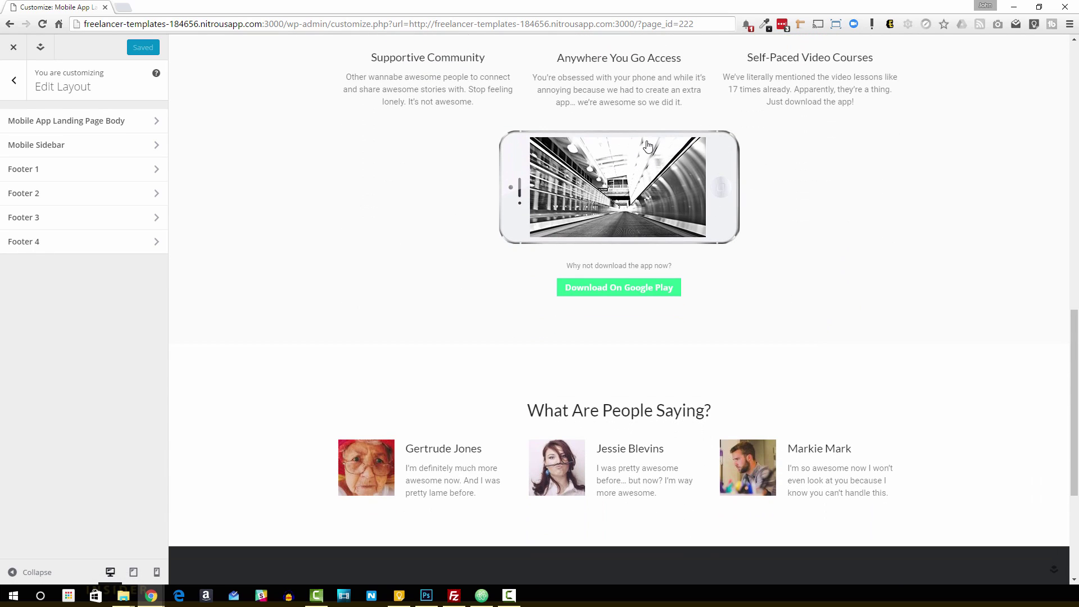
scroll(644, 174, down, 1)
scroll(639, 204, down, 1)
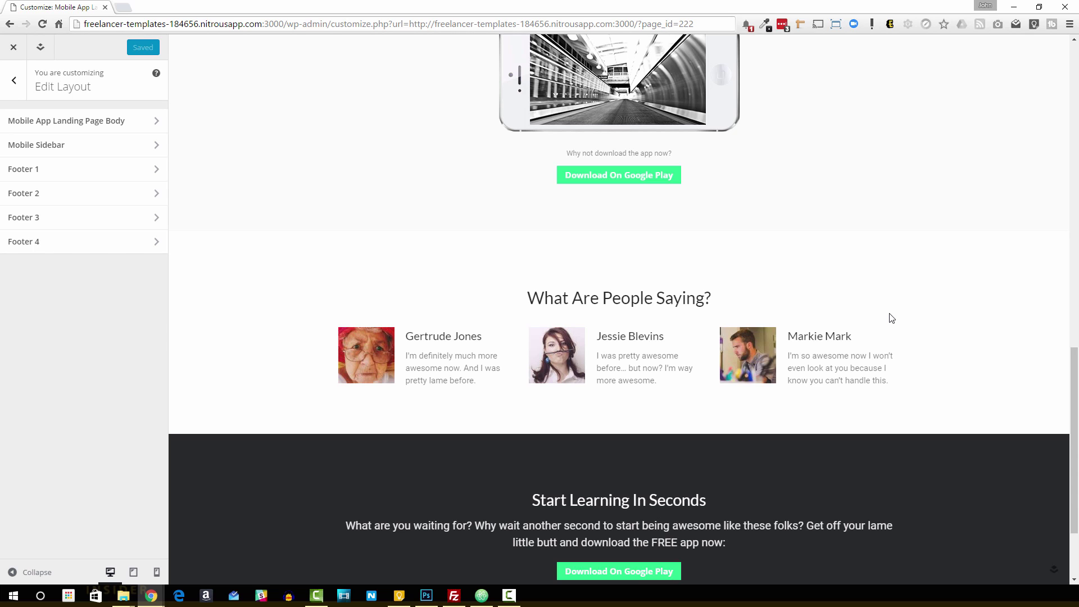
scroll(890, 318, down, 2)
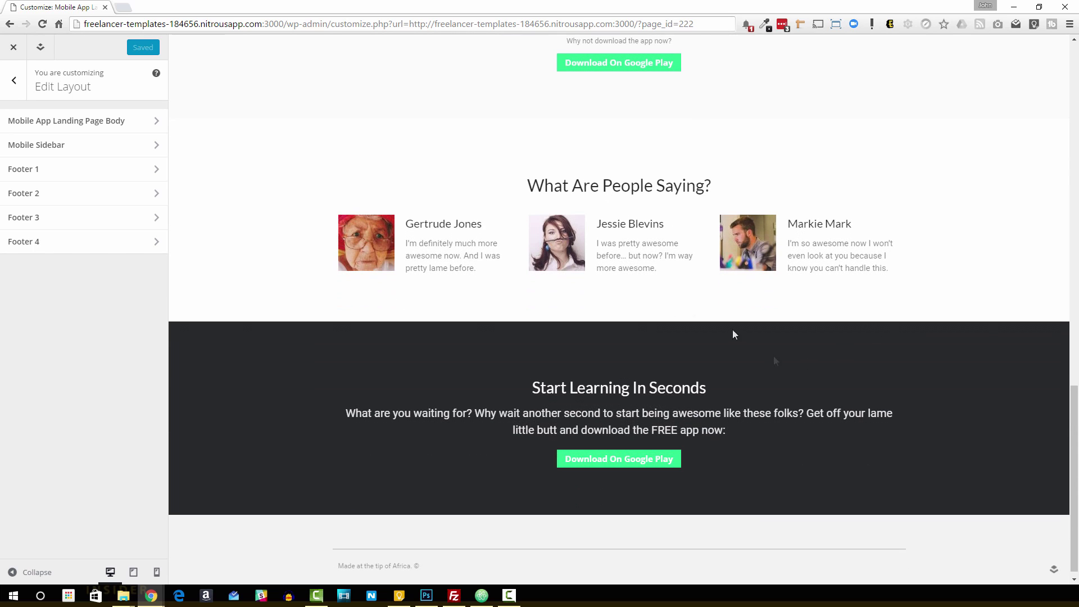
Examine the landing page from the hero banner to the dark closing section and try that section's Google Play download link
scroll(539, 432, up, 6)
scroll(538, 432, up, 4)
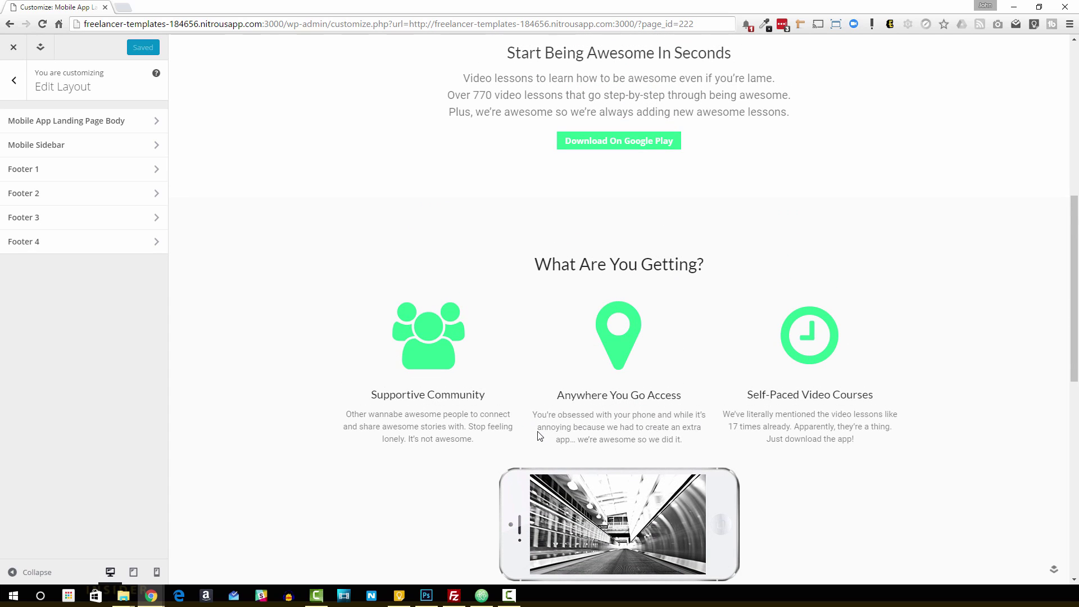
scroll(612, 352, up, 7)
scroll(612, 352, up, 1)
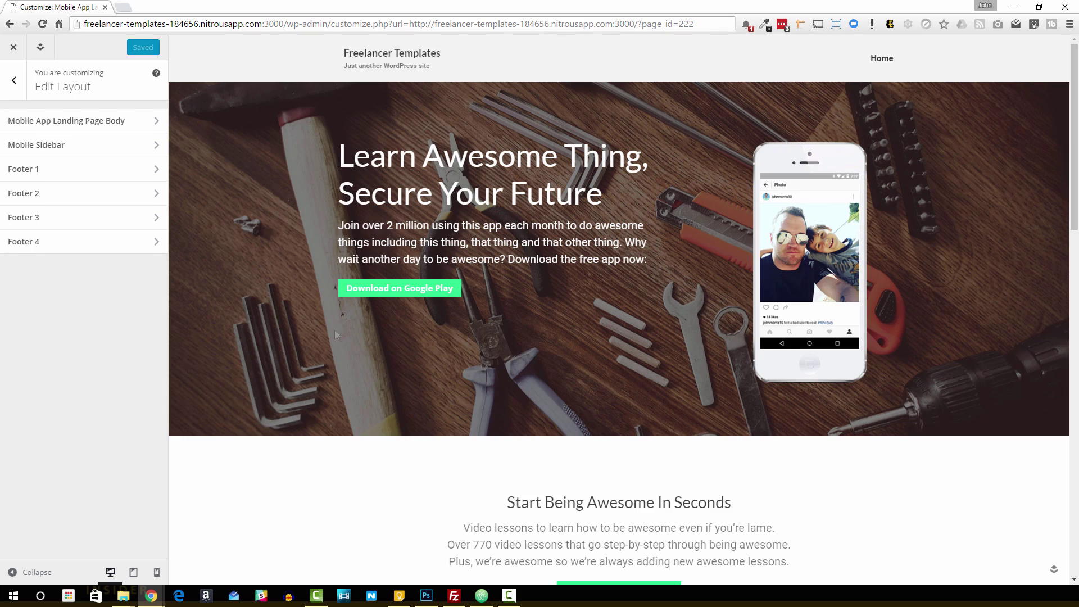
scroll(517, 320, down, 4)
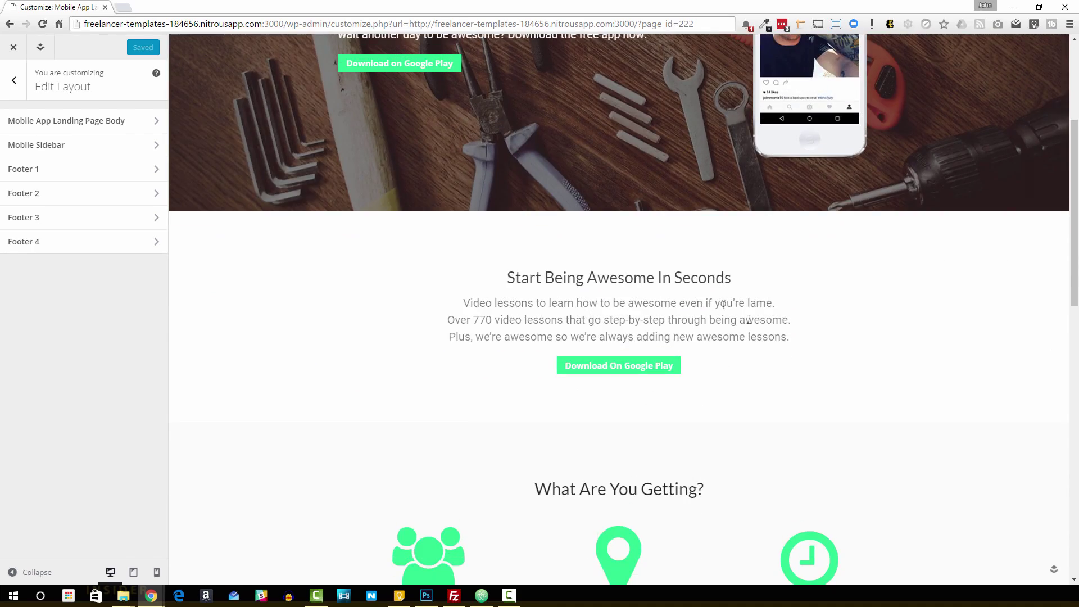
scroll(690, 299, down, 2)
scroll(651, 174, down, 2)
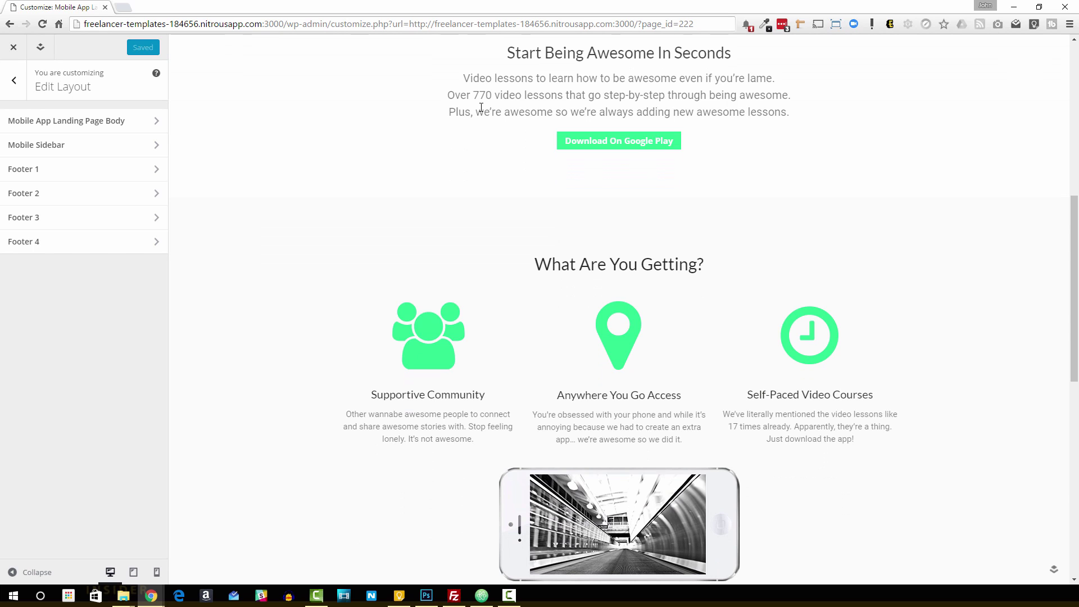
scroll(481, 107, down, 3)
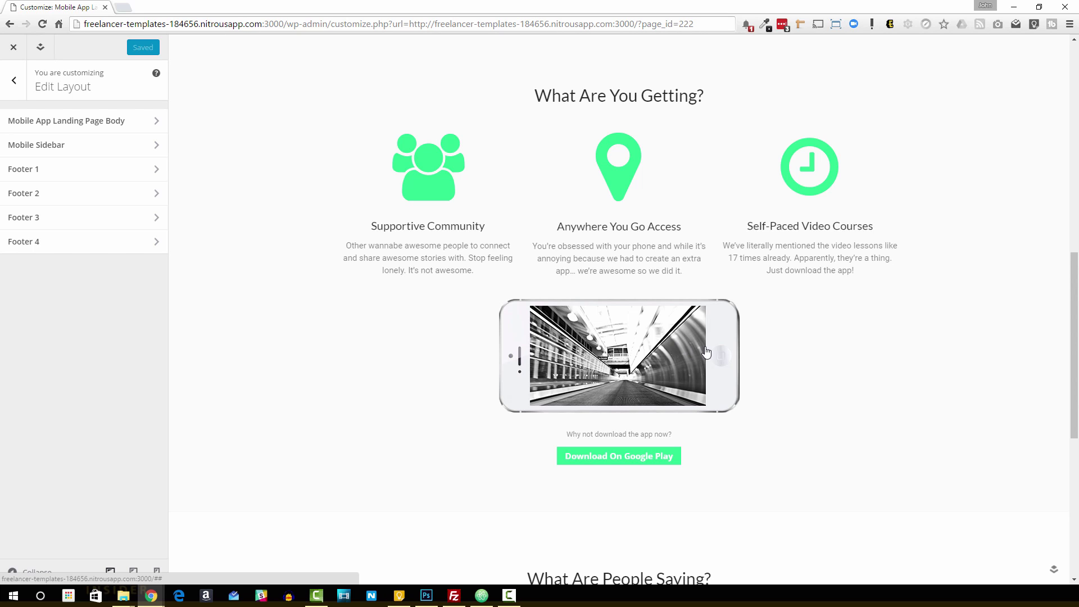
scroll(707, 352, down, 6)
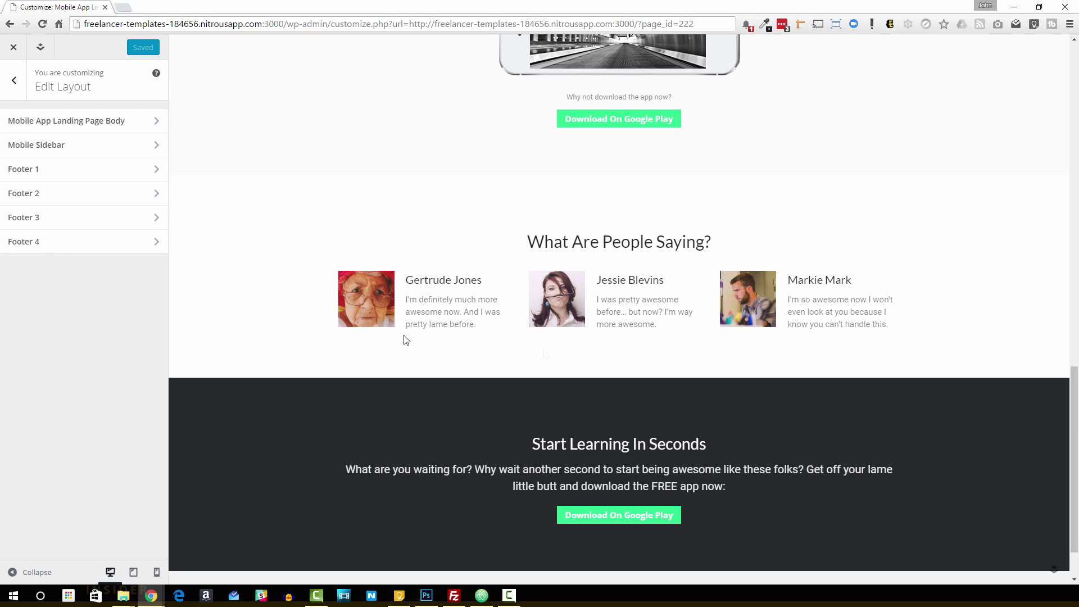
scroll(723, 289, down, 1)
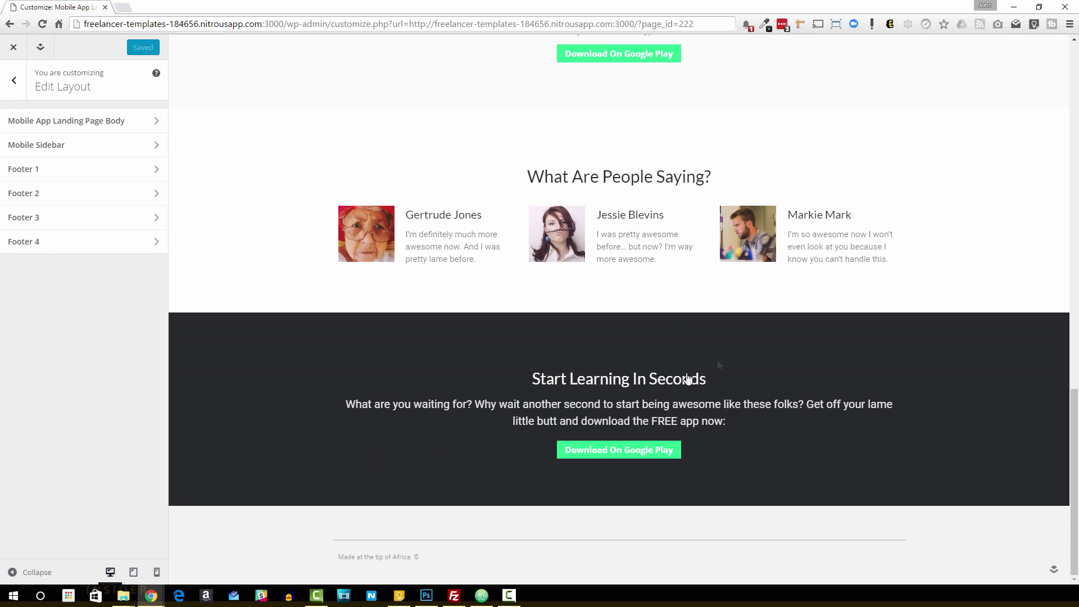
click(654, 449)
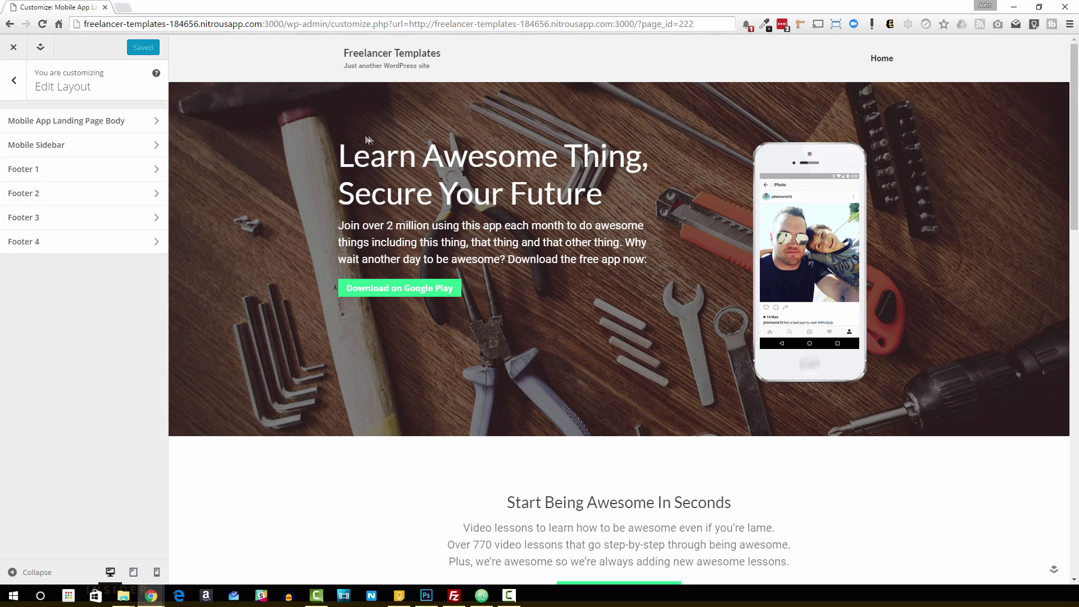
Try the "Start Being Awesome In Seconds" download link and review the benefits, testimonials and closing section again
scroll(360, 191, down, 3)
click(590, 428)
scroll(436, 301, down, 2)
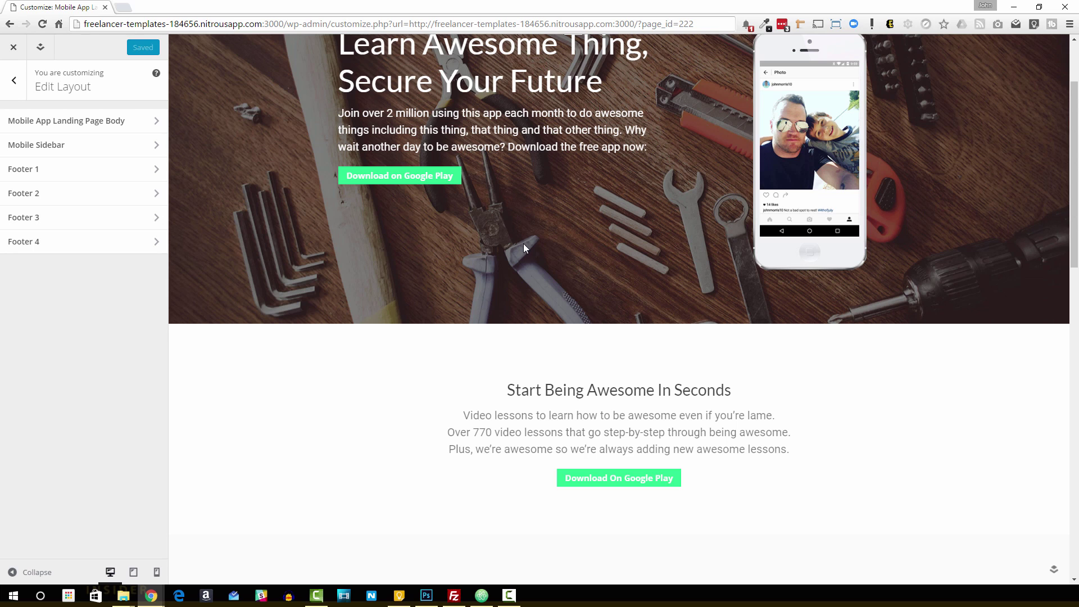
scroll(598, 224, down, 4)
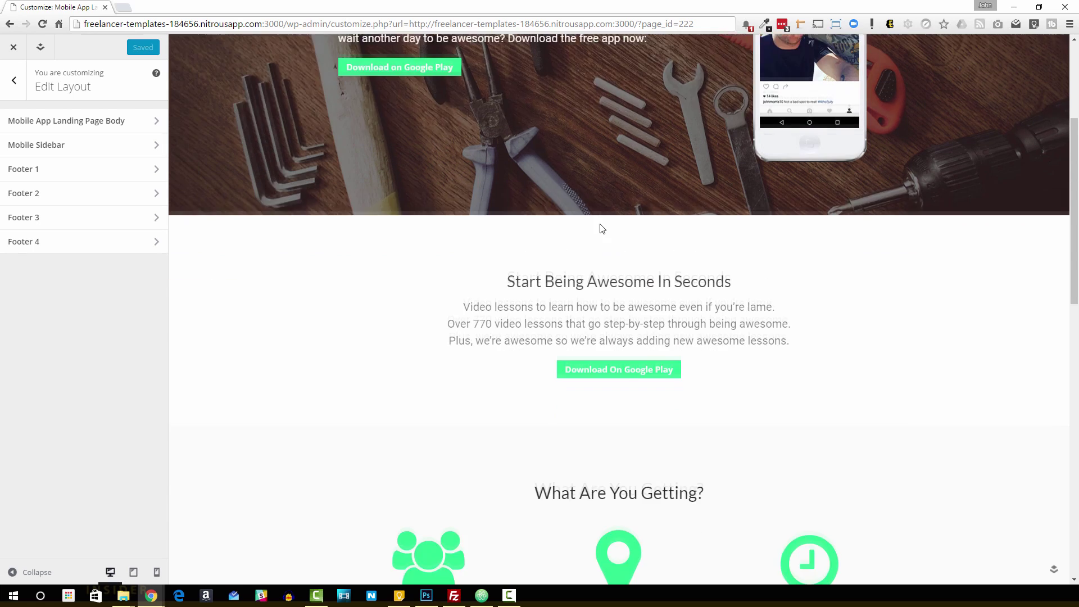
scroll(467, 264, down, 5)
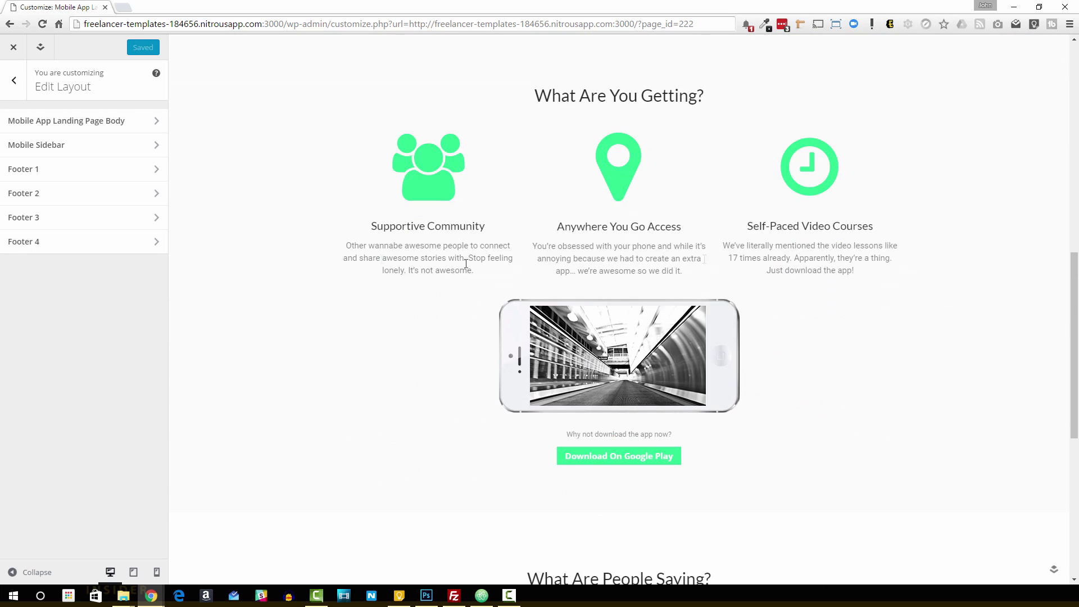
scroll(567, 273, down, 5)
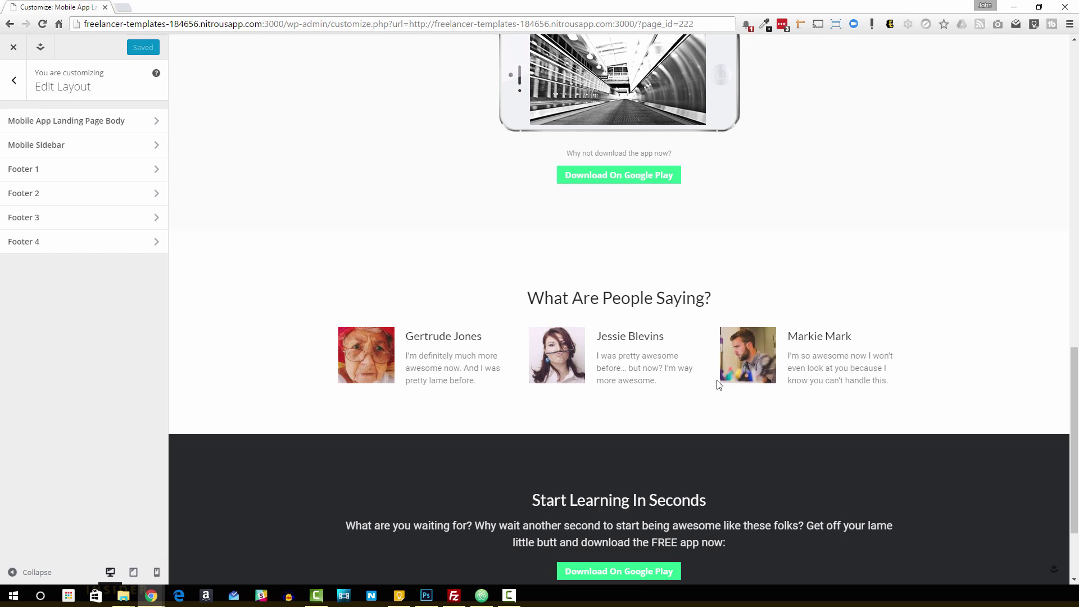
scroll(717, 381, down, 2)
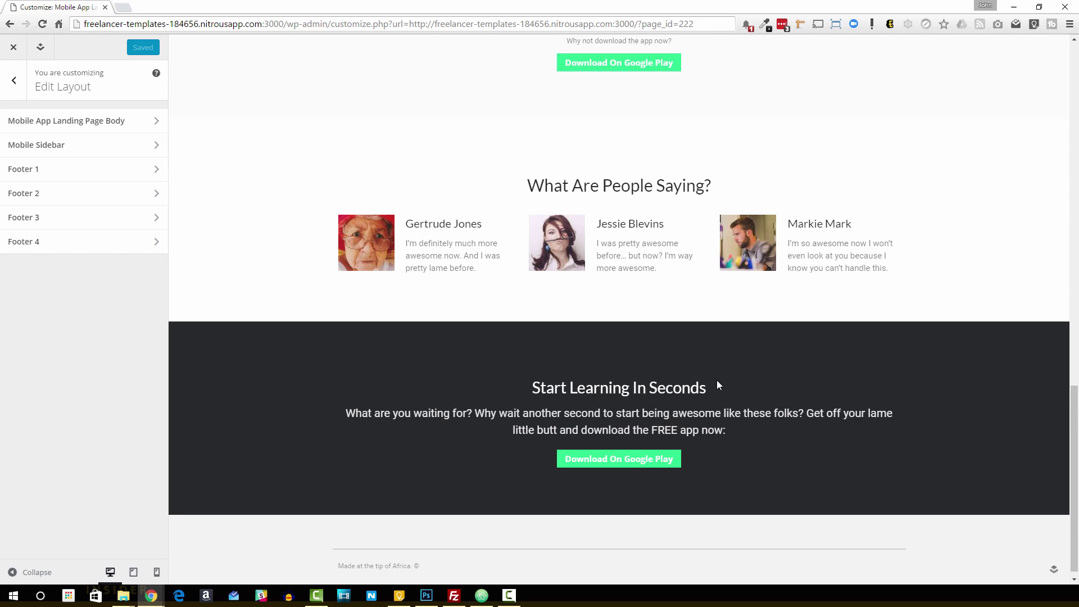
scroll(717, 385, up, 10)
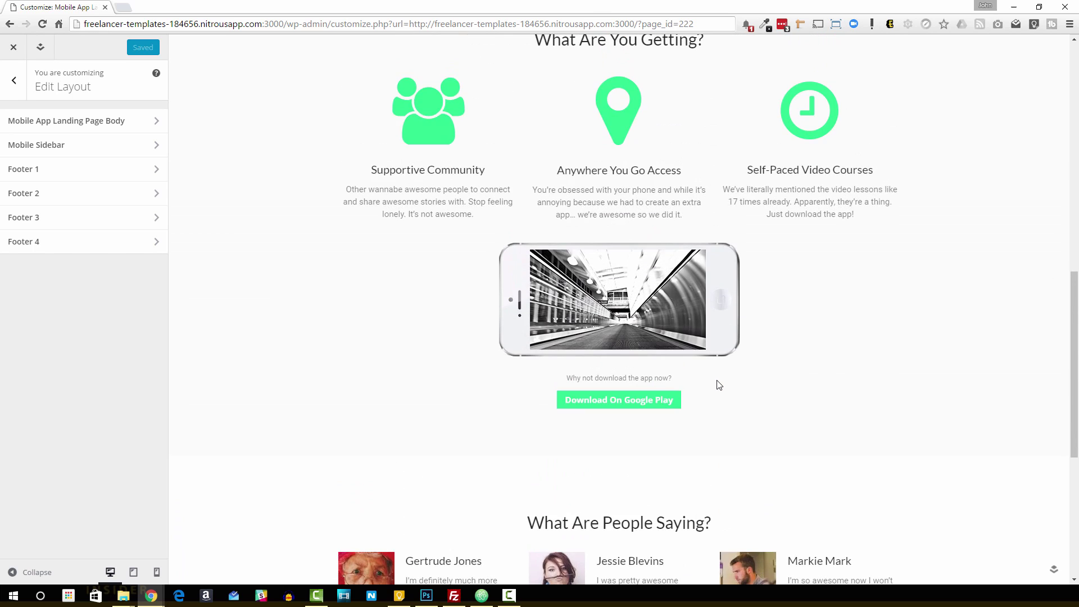
scroll(717, 382, up, 5)
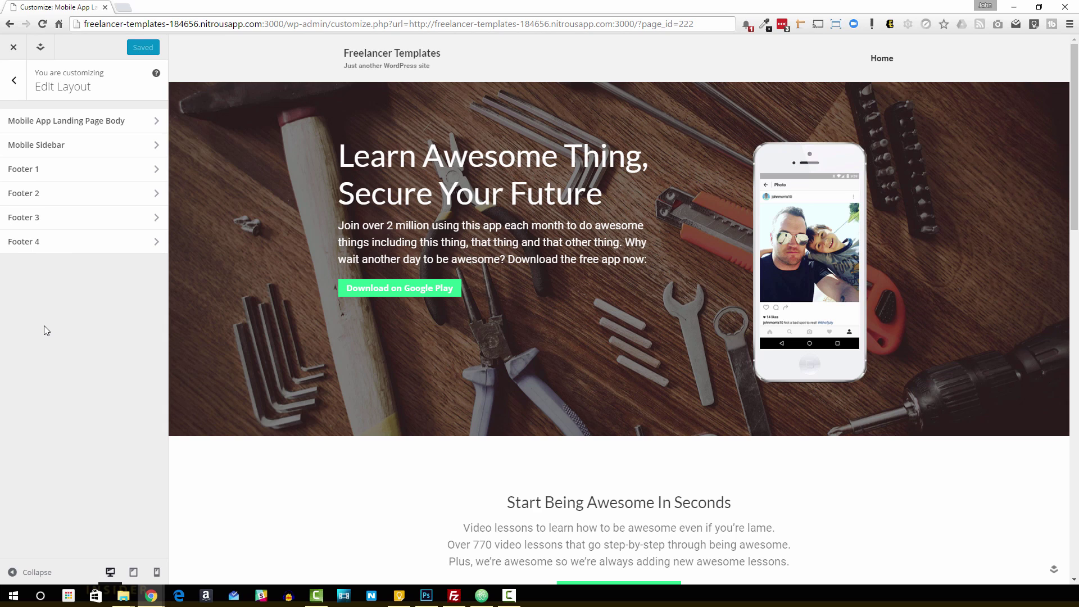
Open the first Content widget of the Mobile App Landing Page Body, which holds the hero banner
click(89, 122)
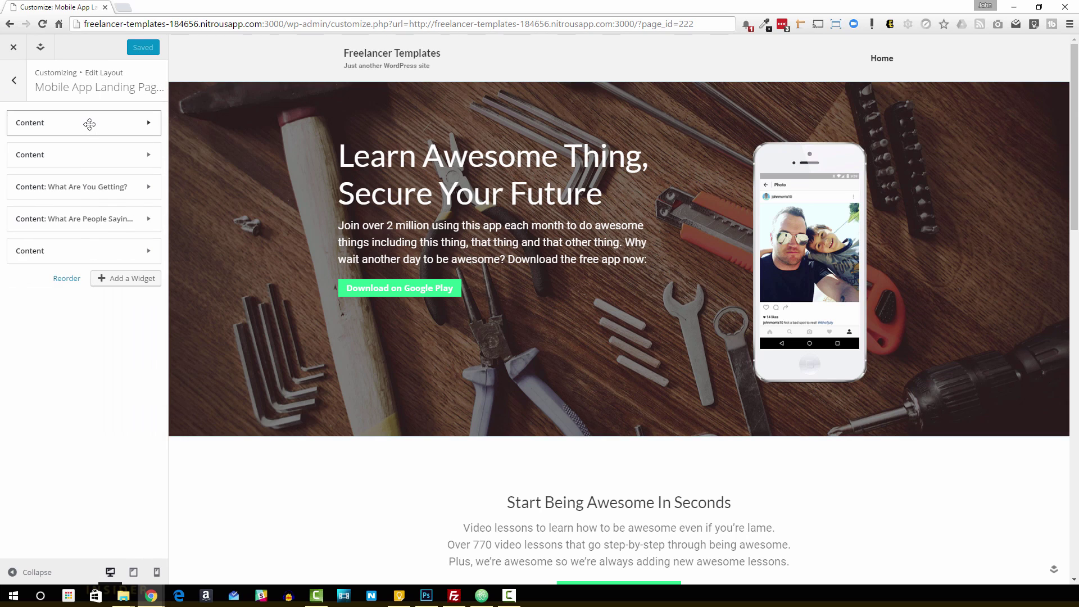
click(66, 122)
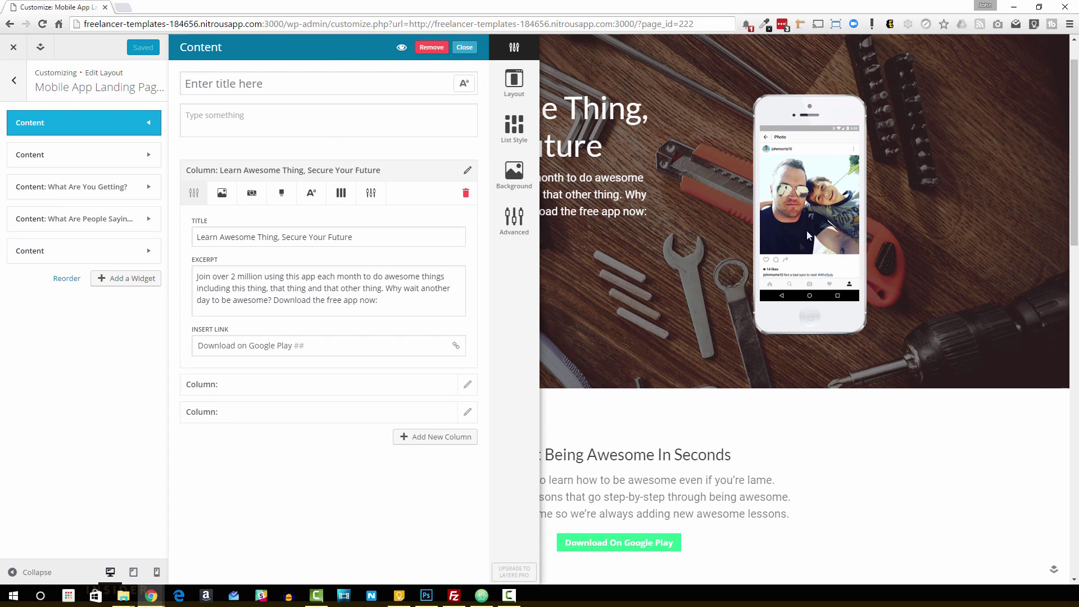
scroll(817, 233, down, 10)
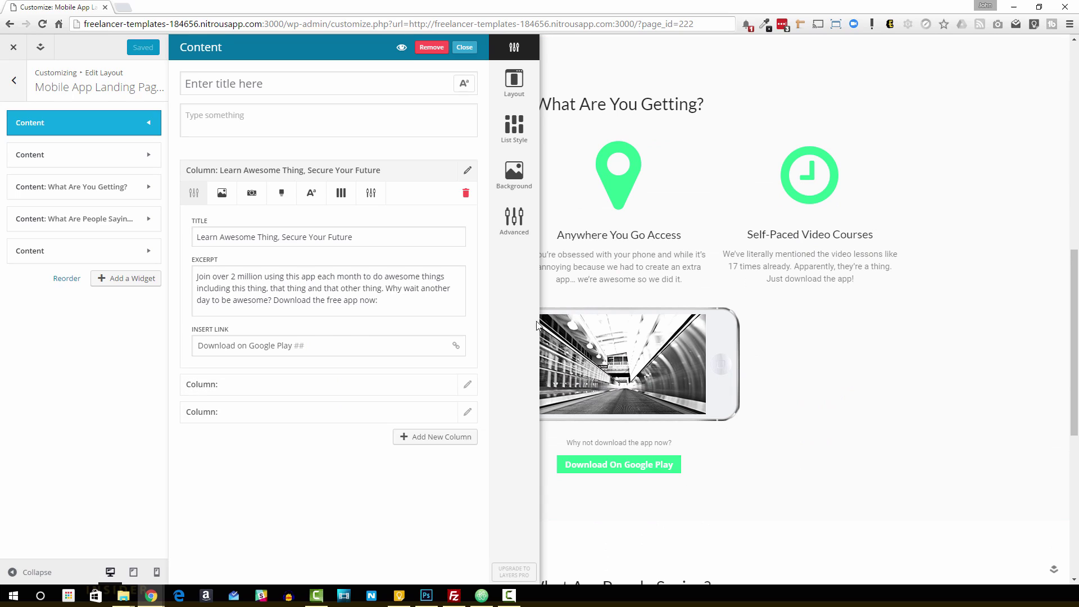
Inspect the custom class and custom CSS in the hero widget's advanced settings
click(514, 220)
scroll(401, 144, down, 2)
scroll(402, 144, up, 3)
scroll(402, 143, down, 5)
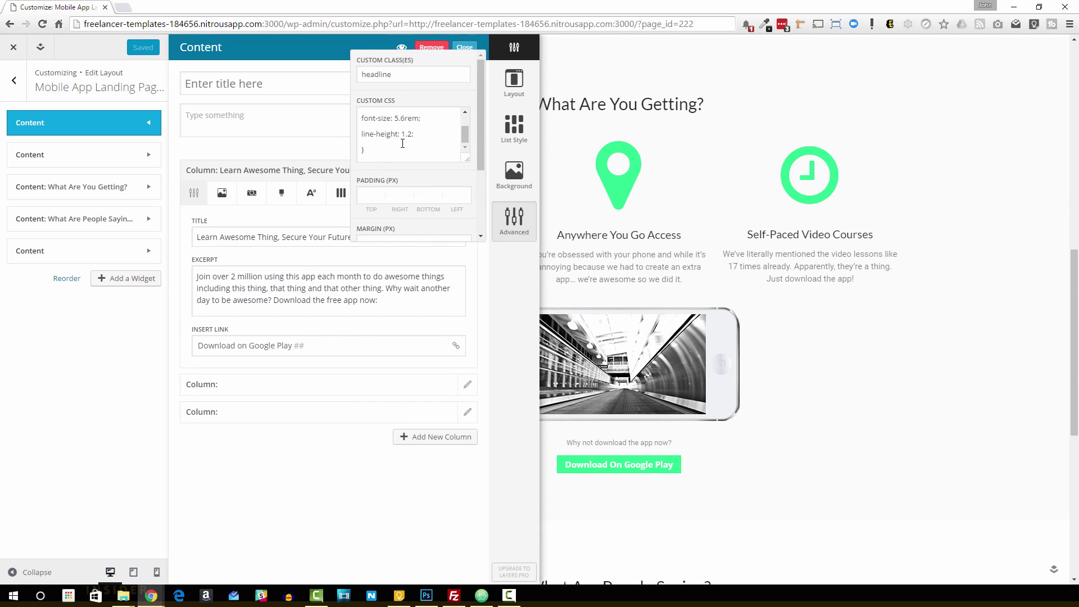
click(354, 483)
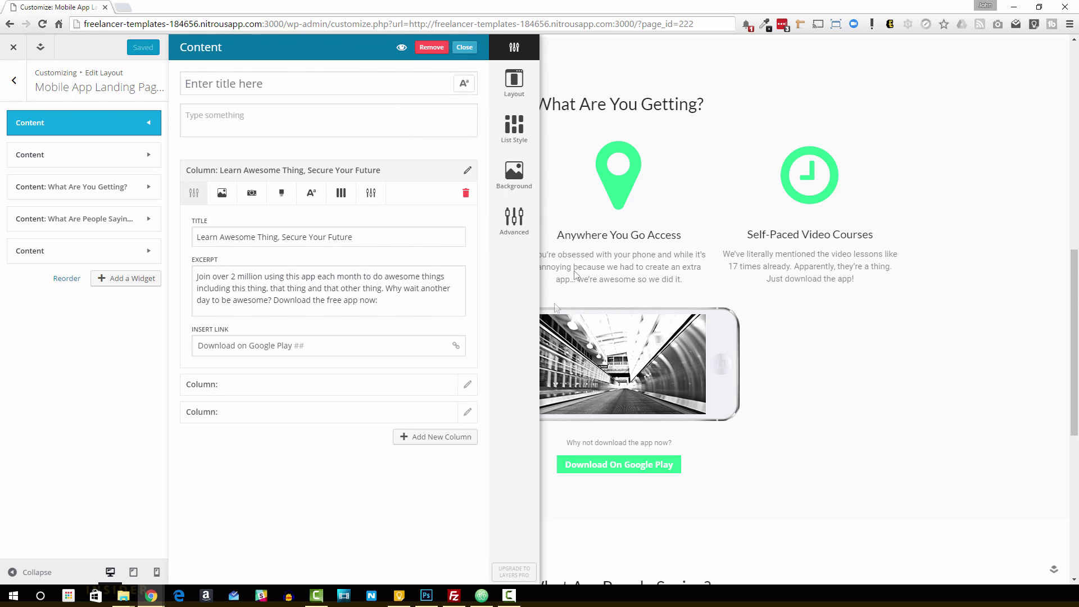
Check the background color, image and repeat settings of the hero widget
scroll(574, 275, down, 3)
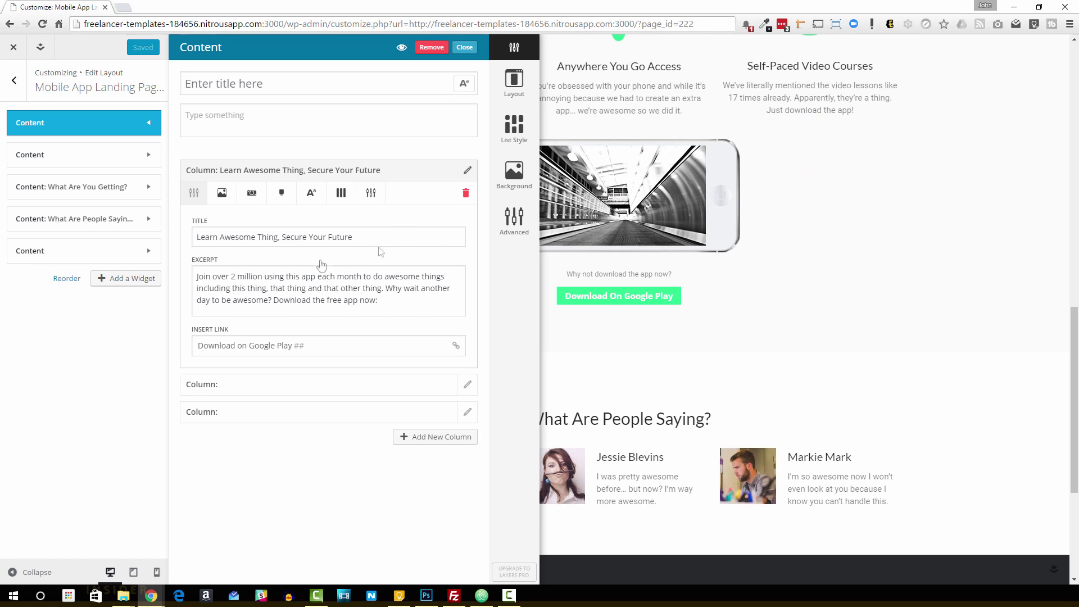
click(514, 175)
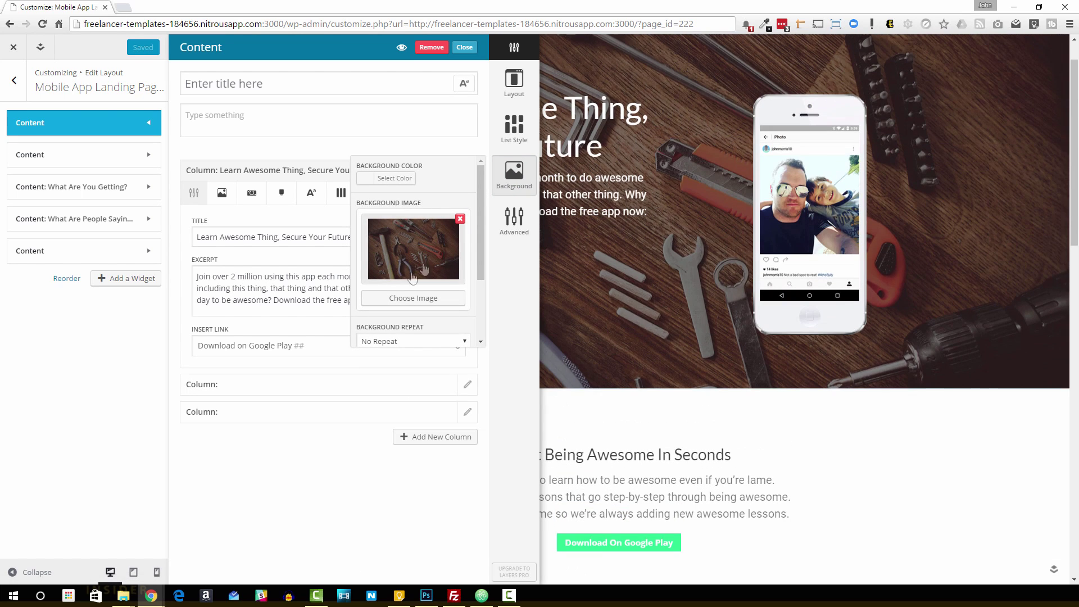
click(284, 235)
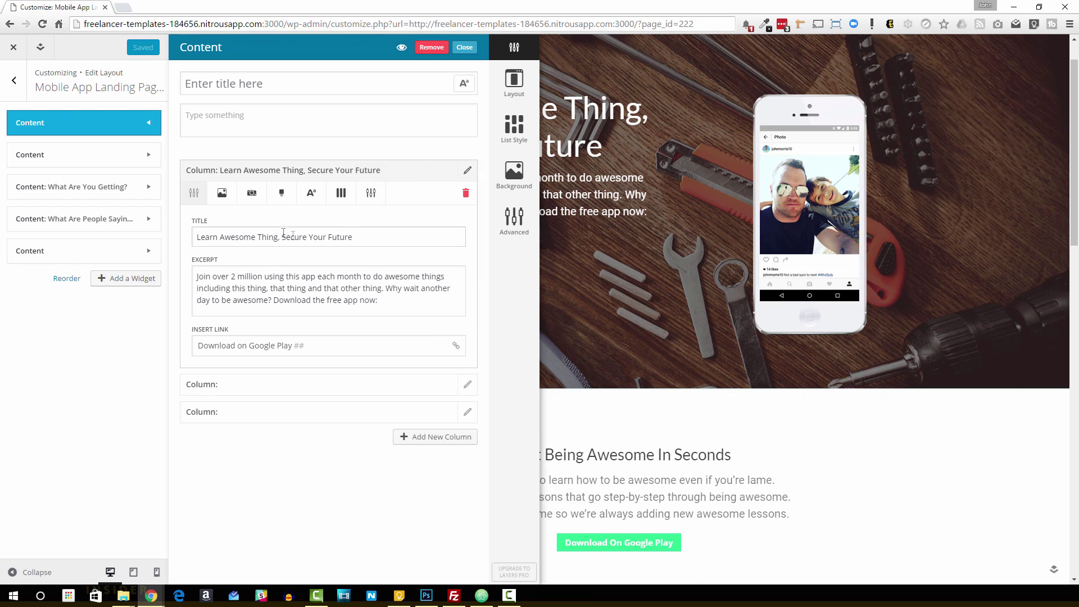